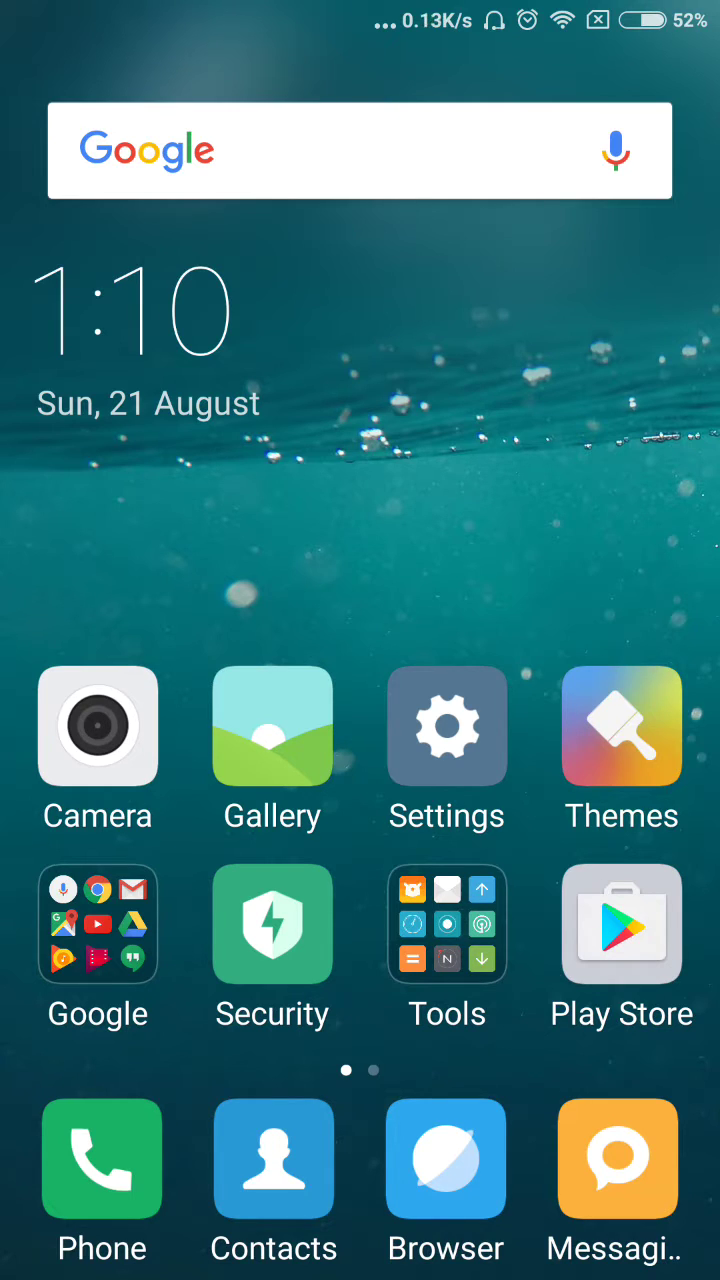
# - Return to UC Browser and search Google for the suggested 'miui 8' query
pyautogui.press('Menu')
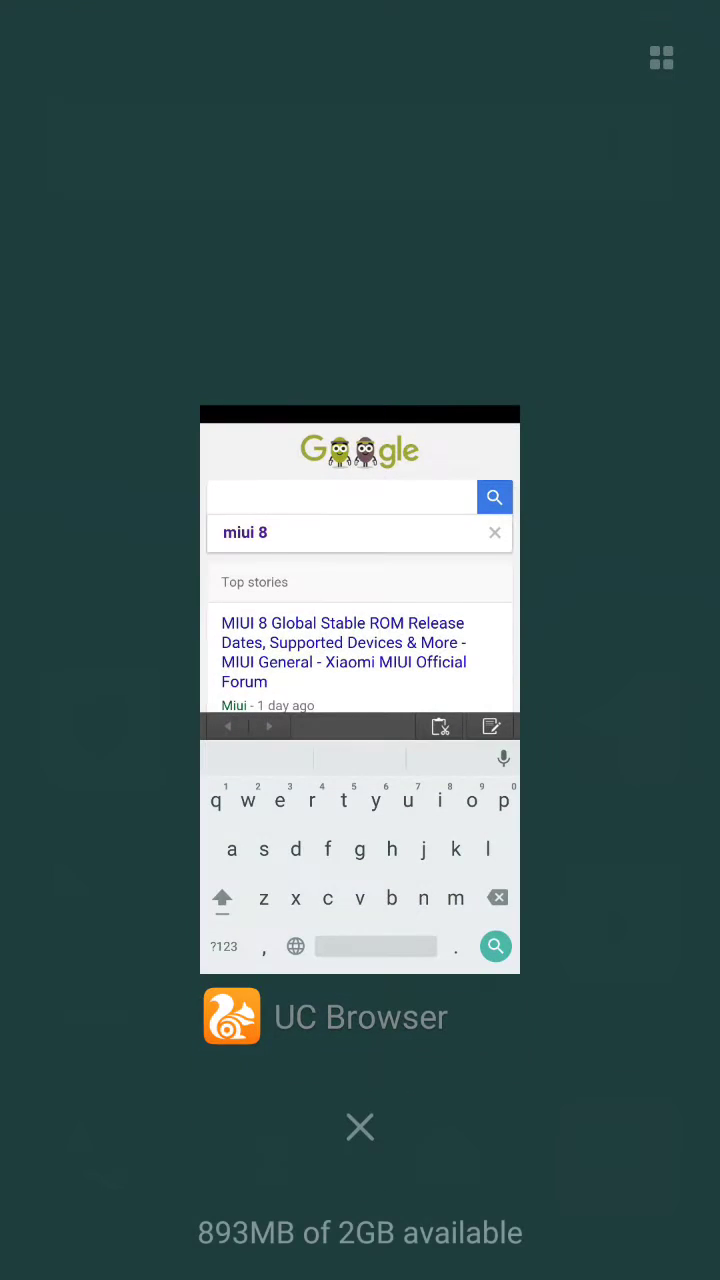
pyautogui.click(360, 700)
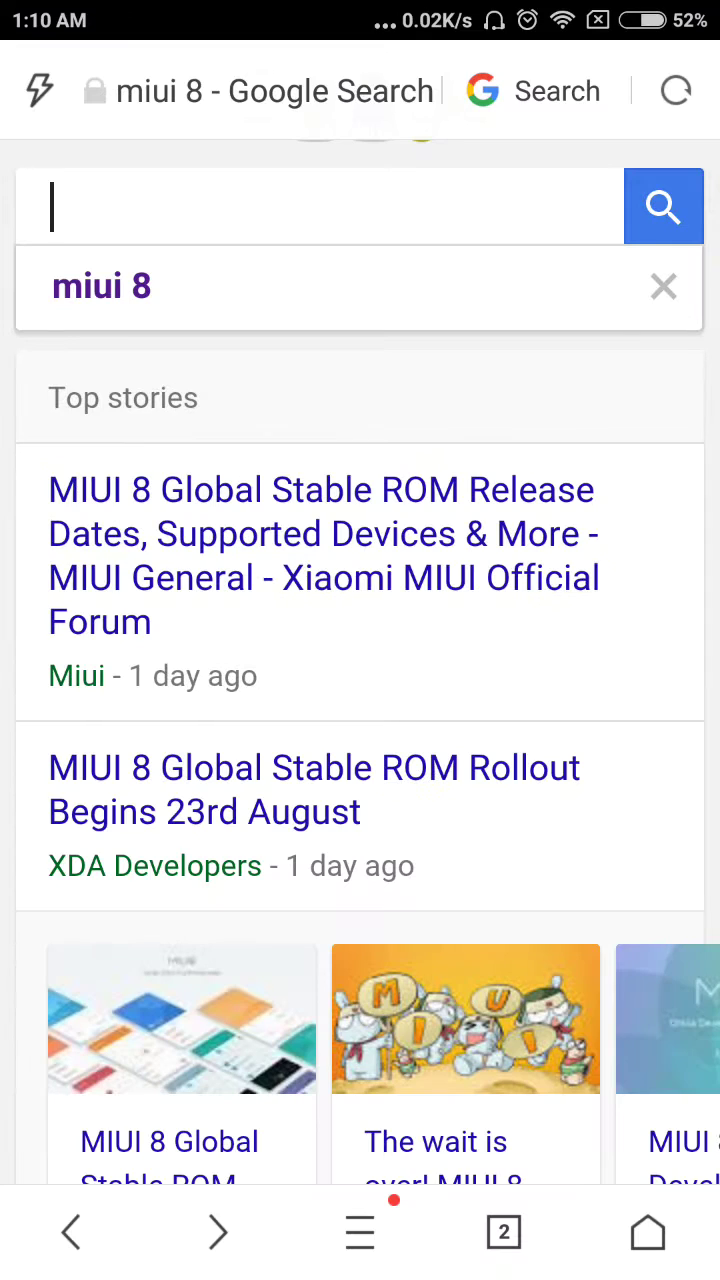
pyautogui.click(456, 208)
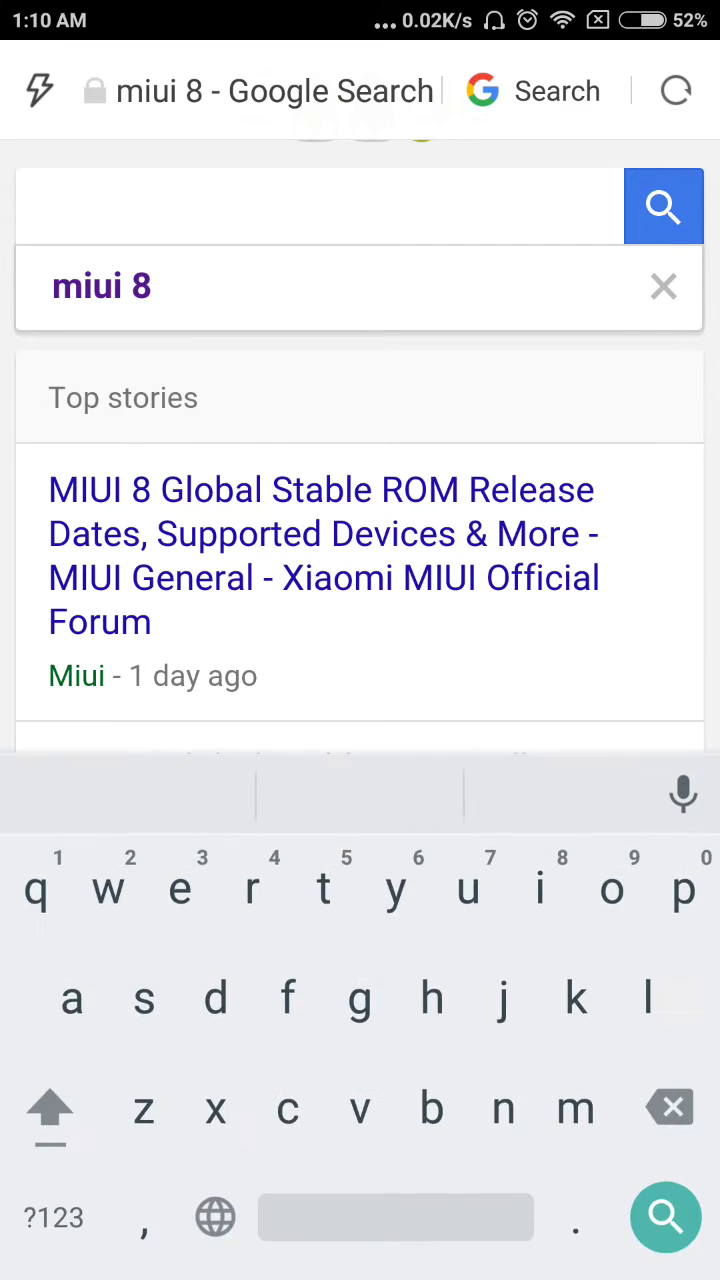
pyautogui.write('mi')
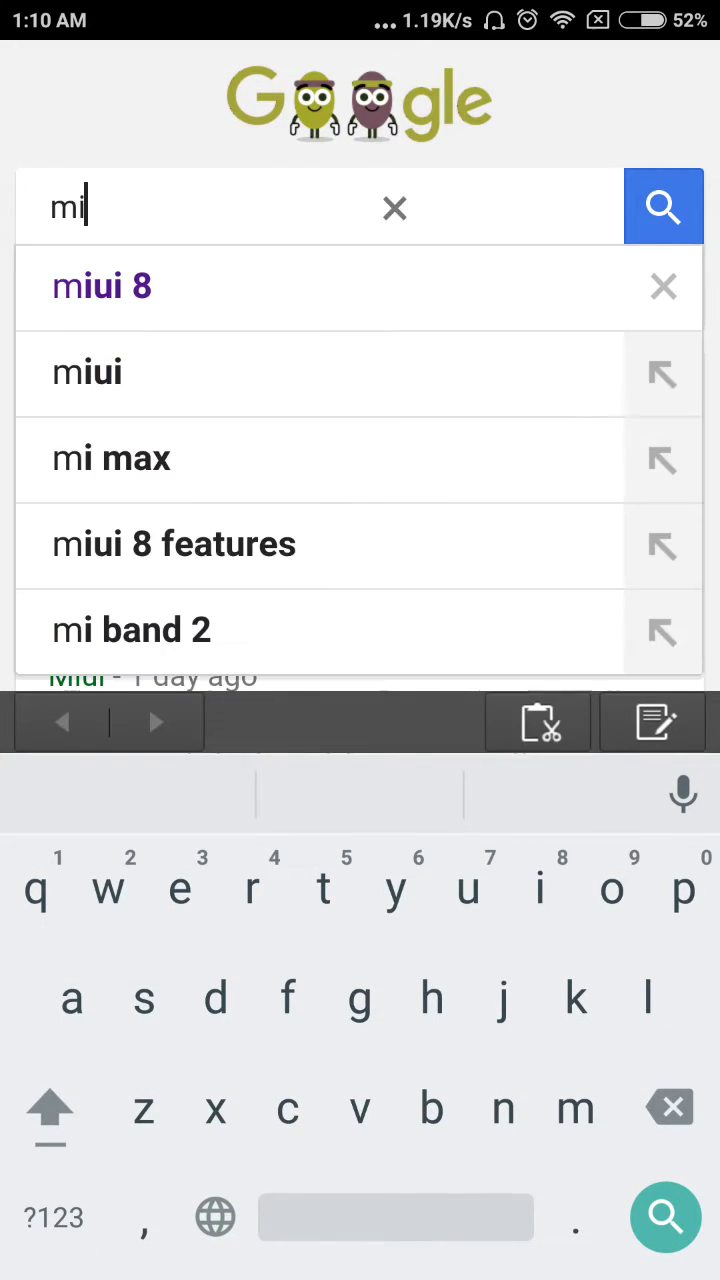
pyautogui.click(234, 294)
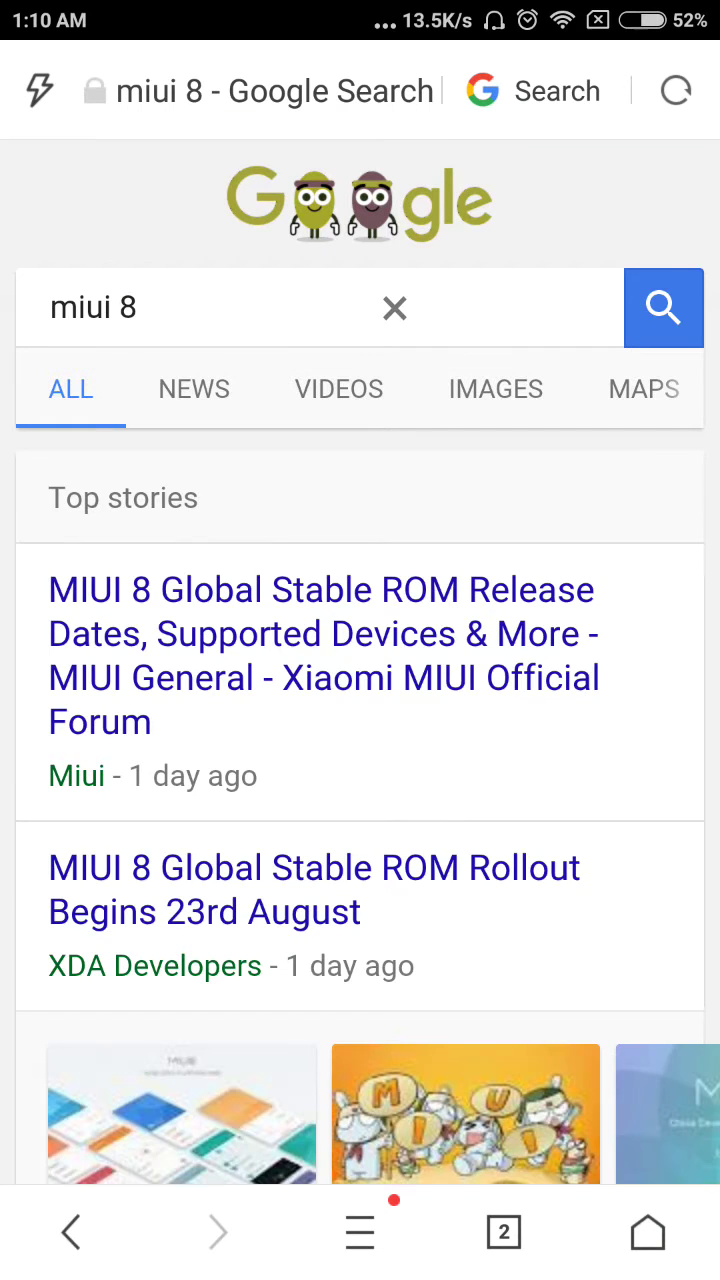
# - Scroll the miui 8 results down to the Xiaomi MIUI Official Global Site result
pyautogui.scroll(-3, 500, 809)
pyautogui.scroll(-5, 553, 565)
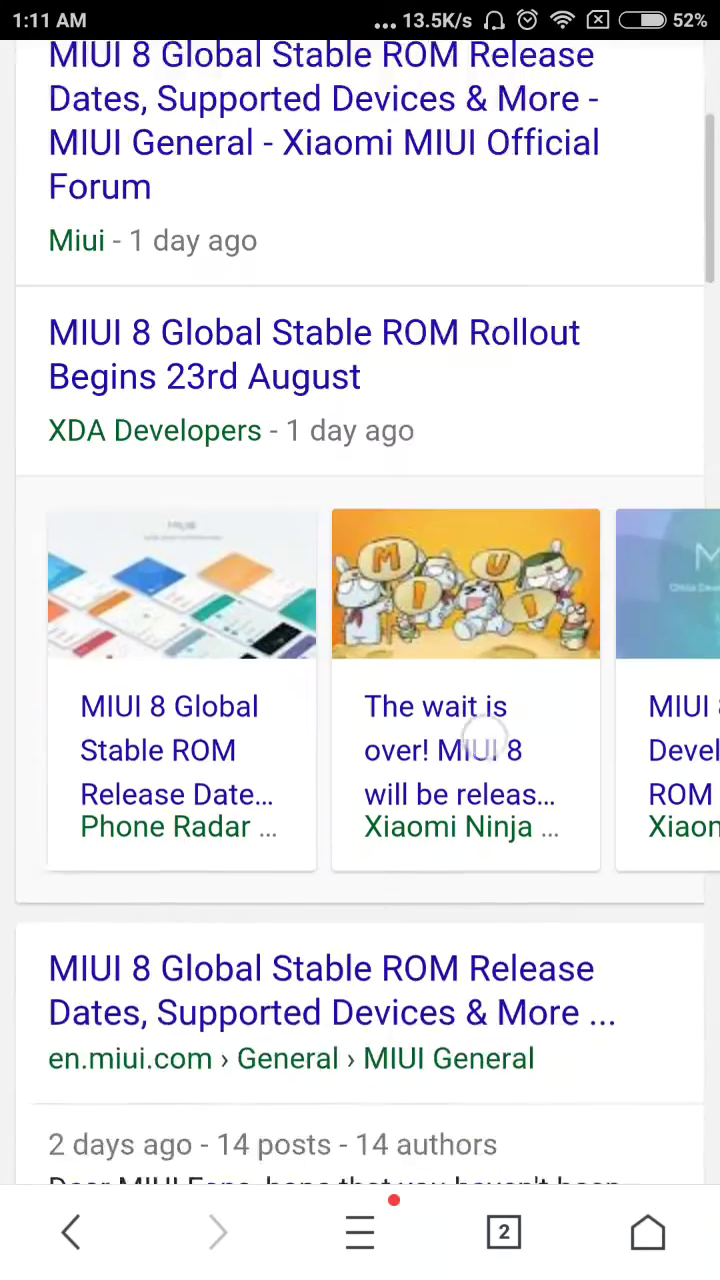
pyautogui.scroll(-5, 551, 600)
pyautogui.scroll(-6, 451, 943)
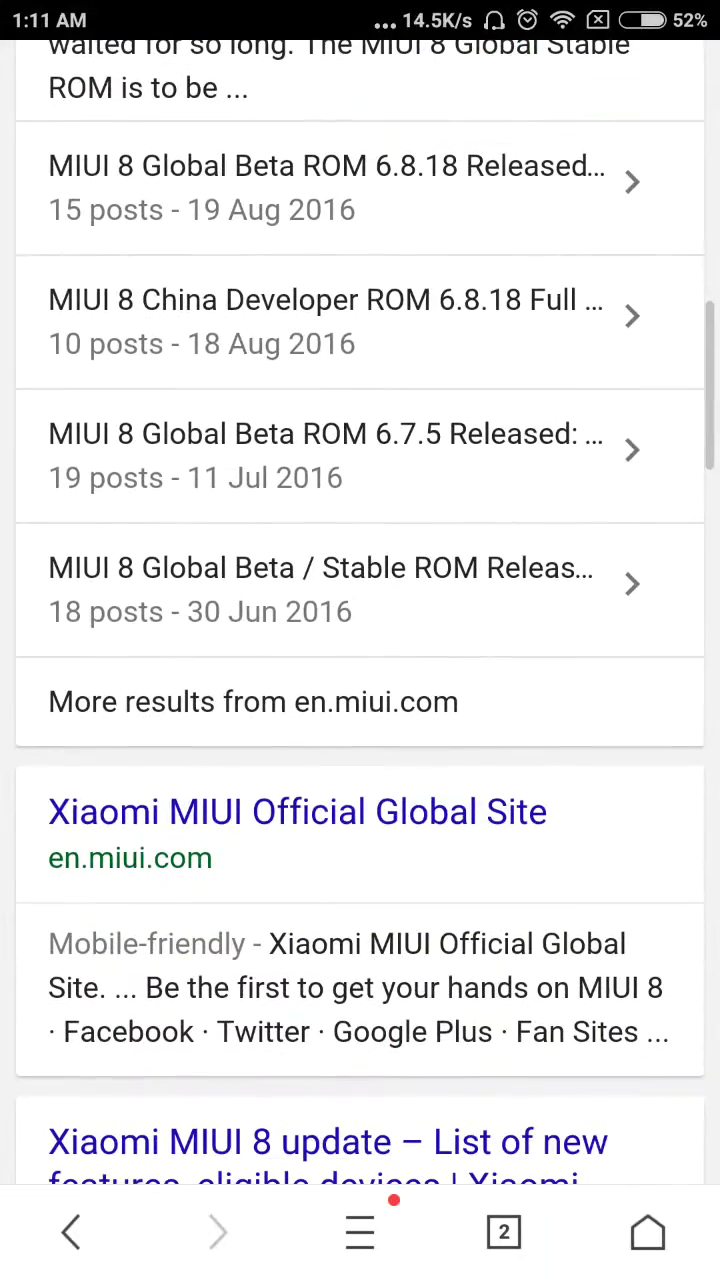
pyautogui.scroll(-2, 434, 723)
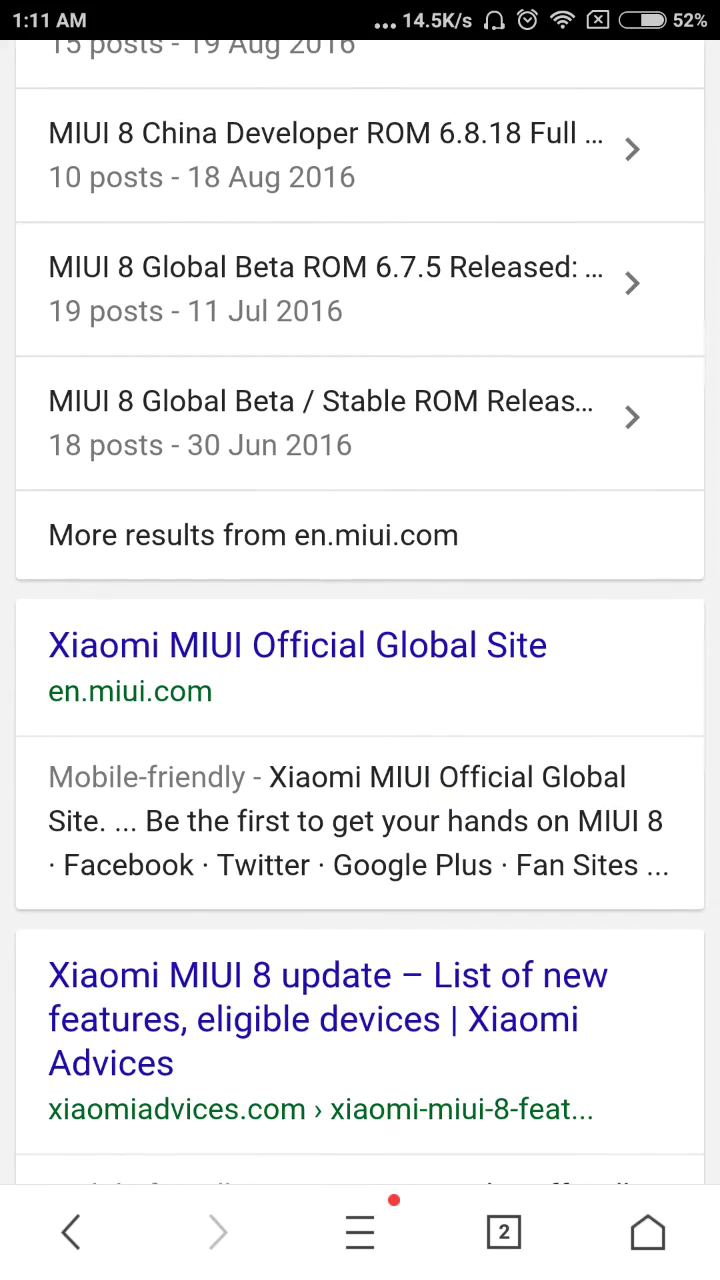
pyautogui.moveTo(427, 712)
pyautogui.mouseDown()
pyautogui.moveTo(453, 668)
pyautogui.moveTo(391, 643)
pyautogui.mouseUp()
# - Open the Xiaomi MIUI Official Global Site and zoom in on its Download MIUI 8 ROMs card
pyautogui.click(455, 648)
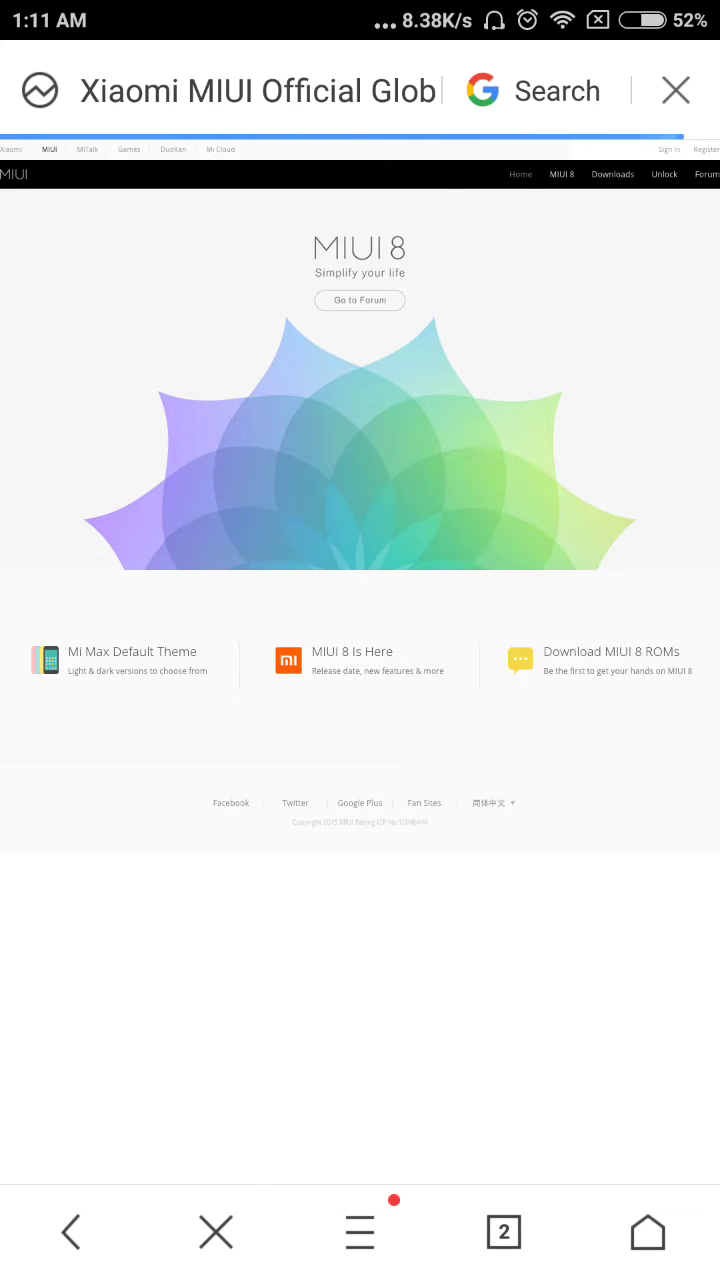
pyautogui.scroll(5, 558, 515)
pyautogui.moveTo(423, 349); pyautogui.dragTo(612, 640)
pyautogui.scroll(-5, 612, 640)
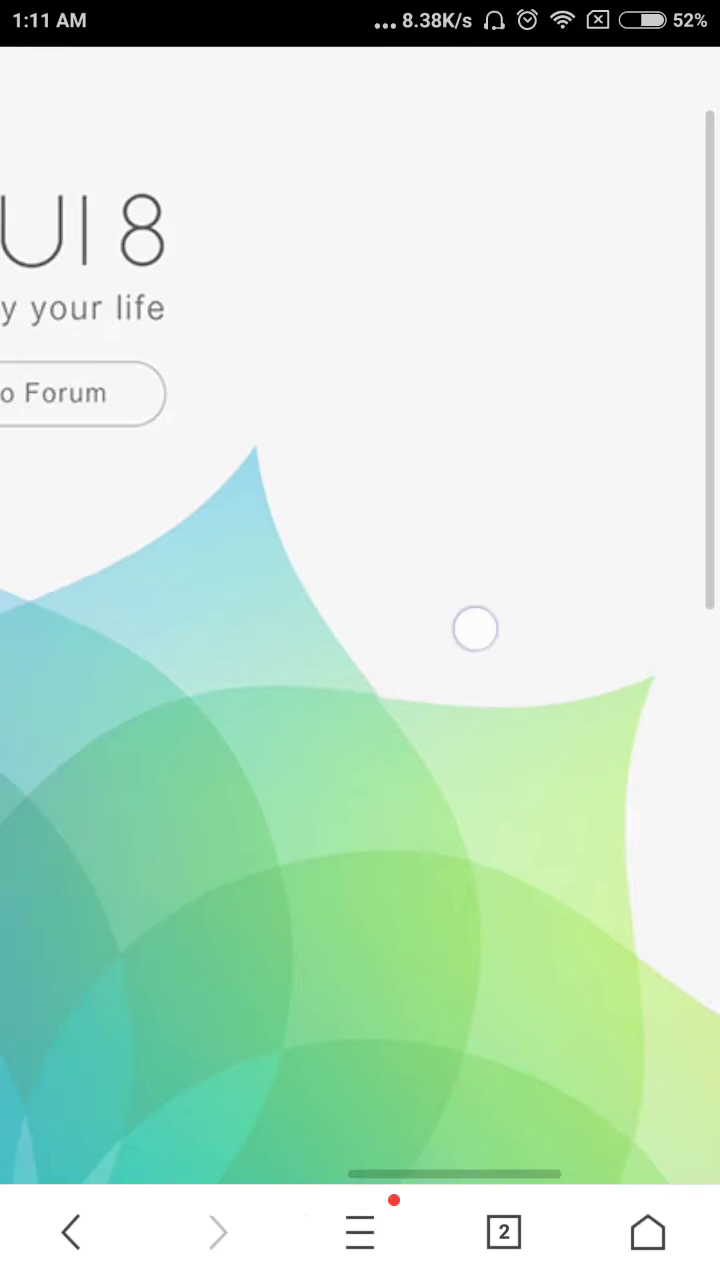
pyautogui.scroll(-2, 505, 813)
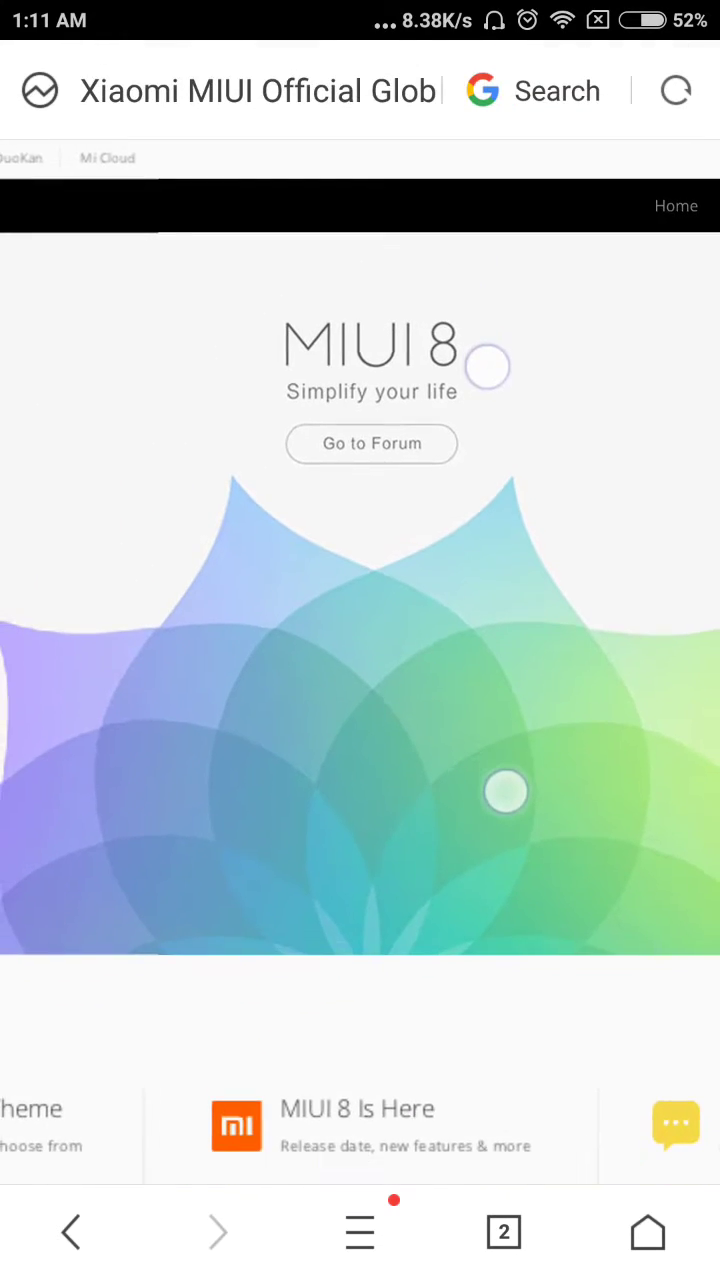
pyautogui.moveTo(480, 790); pyautogui.dragTo(480, 517)
pyautogui.moveTo(595, 826); pyautogui.dragTo(334, 771)
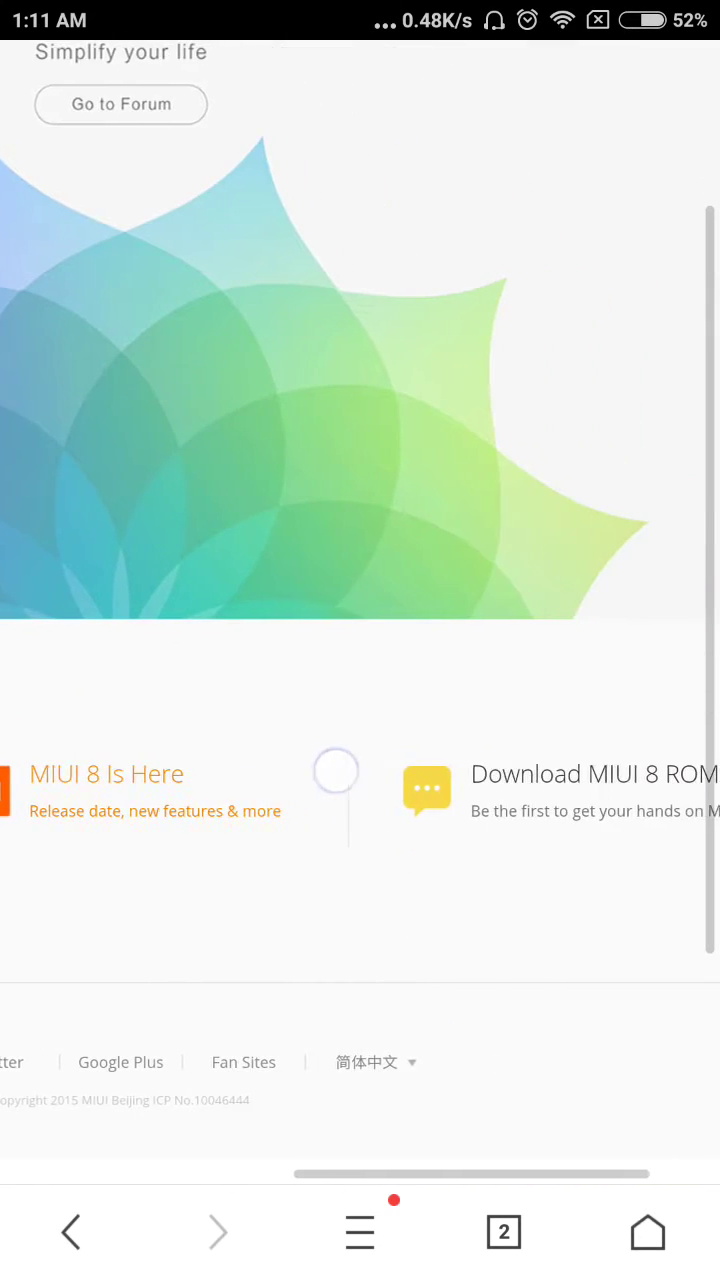
pyautogui.moveTo(550, 909); pyautogui.dragTo(469, 909)
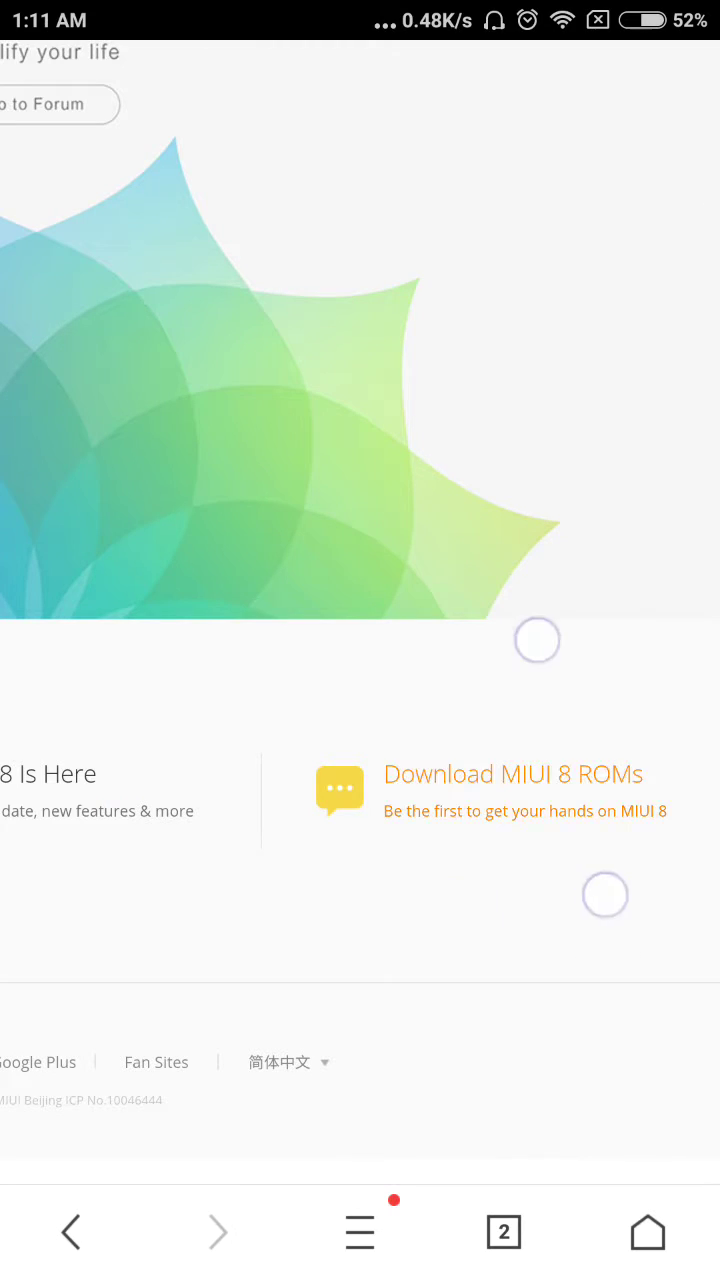
pyautogui.scroll(3, 580, 750)
pyautogui.moveTo(674, 971); pyautogui.dragTo(565, 975)
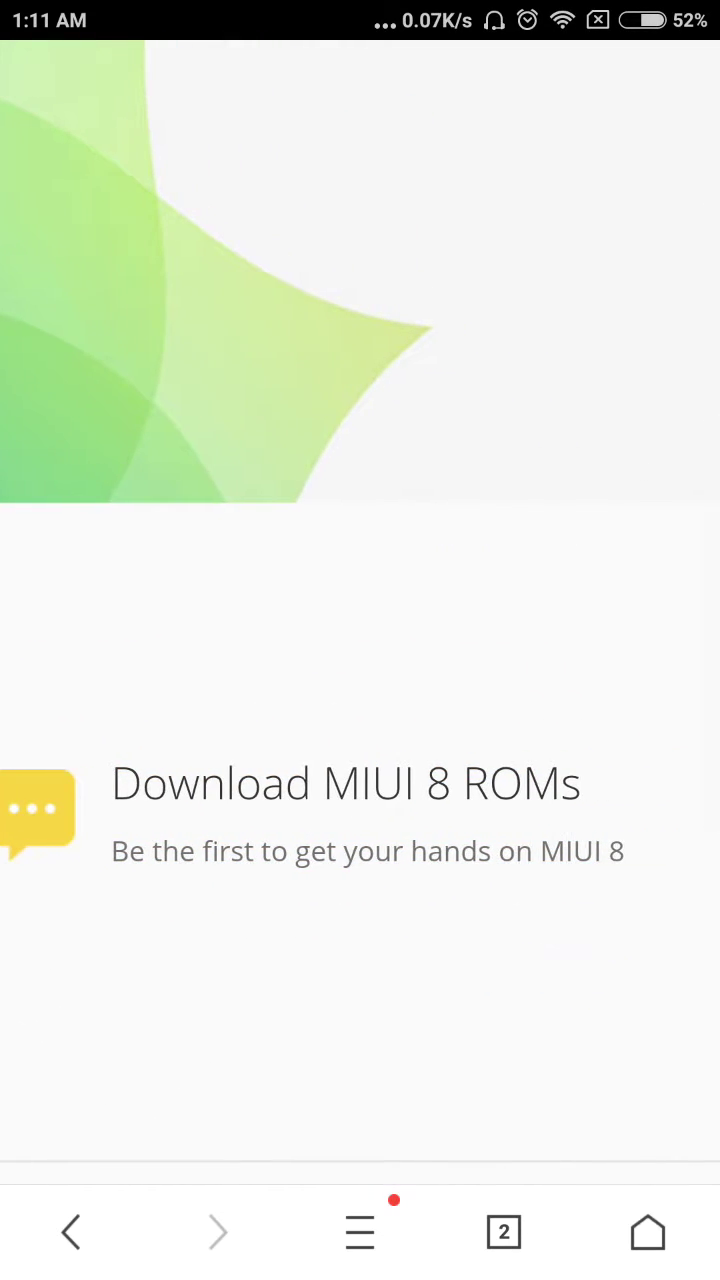
# - Open the MIUI Downloads page and pan its device grid to the Mi 4i and Mi 4c row
pyautogui.click(477, 830)
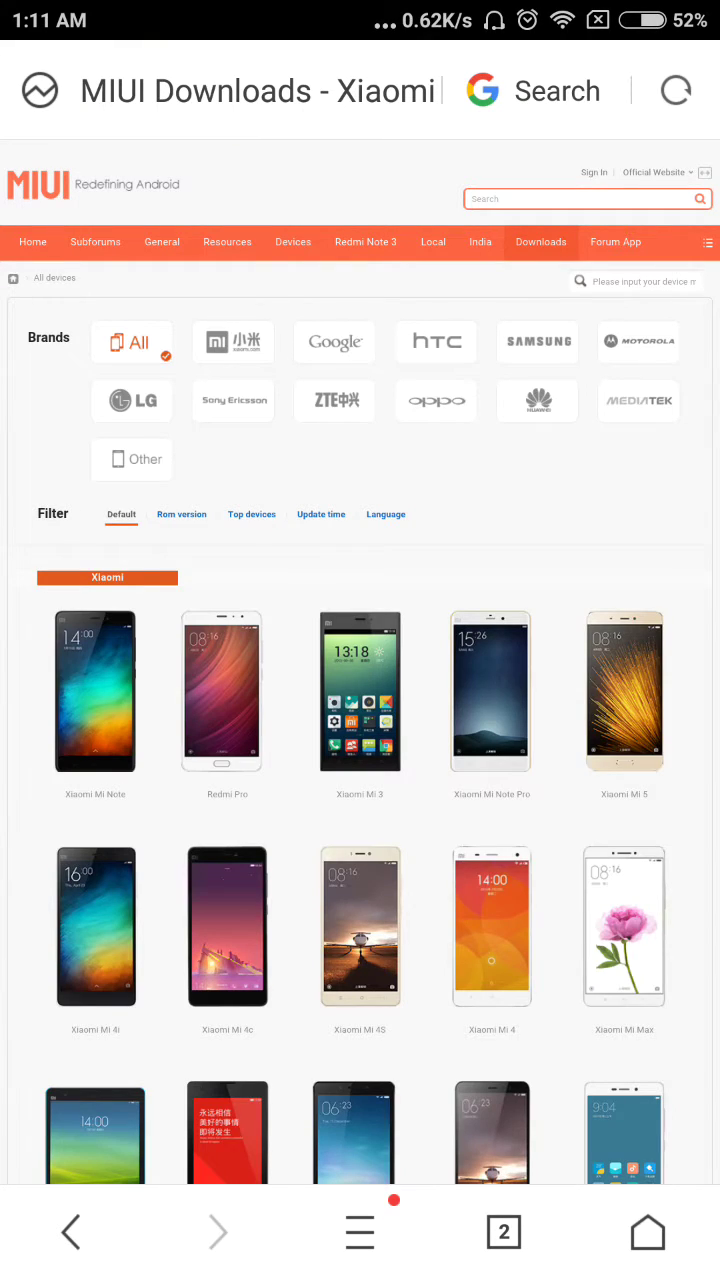
pyautogui.moveTo(544, 1013); pyautogui.dragTo(573, 530)
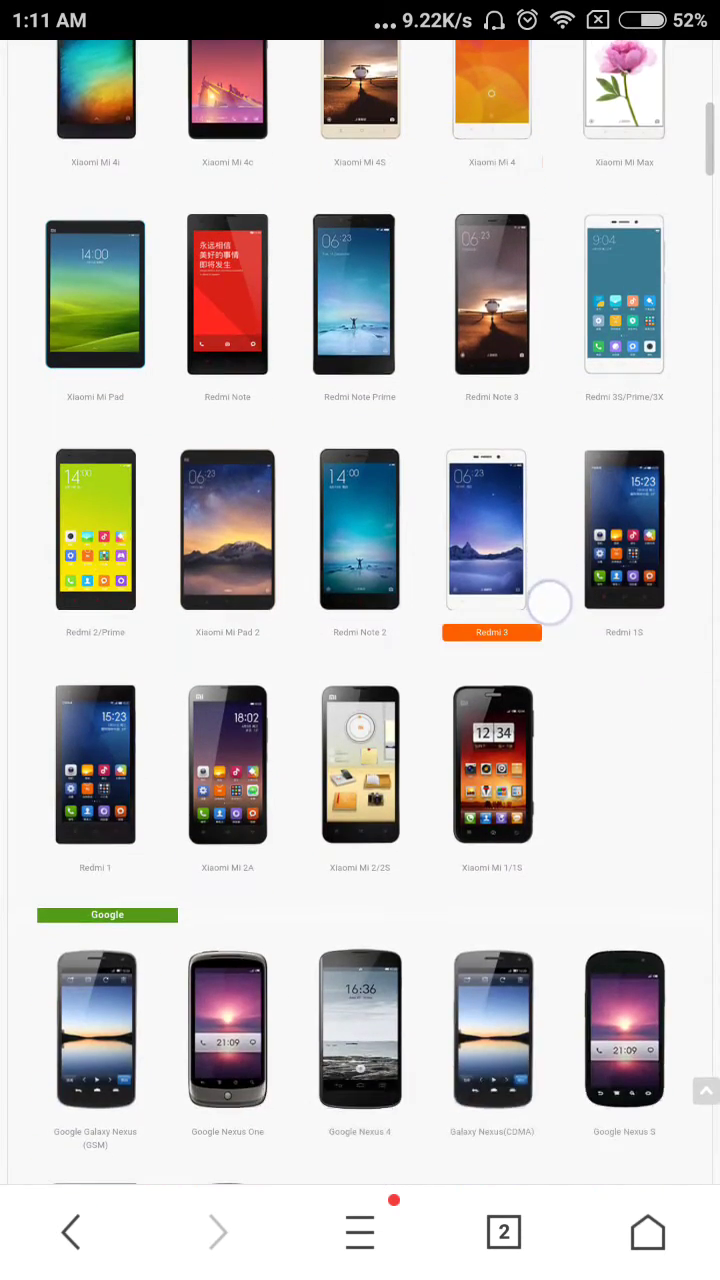
pyautogui.moveTo(531, 609); pyautogui.dragTo(531, 1040)
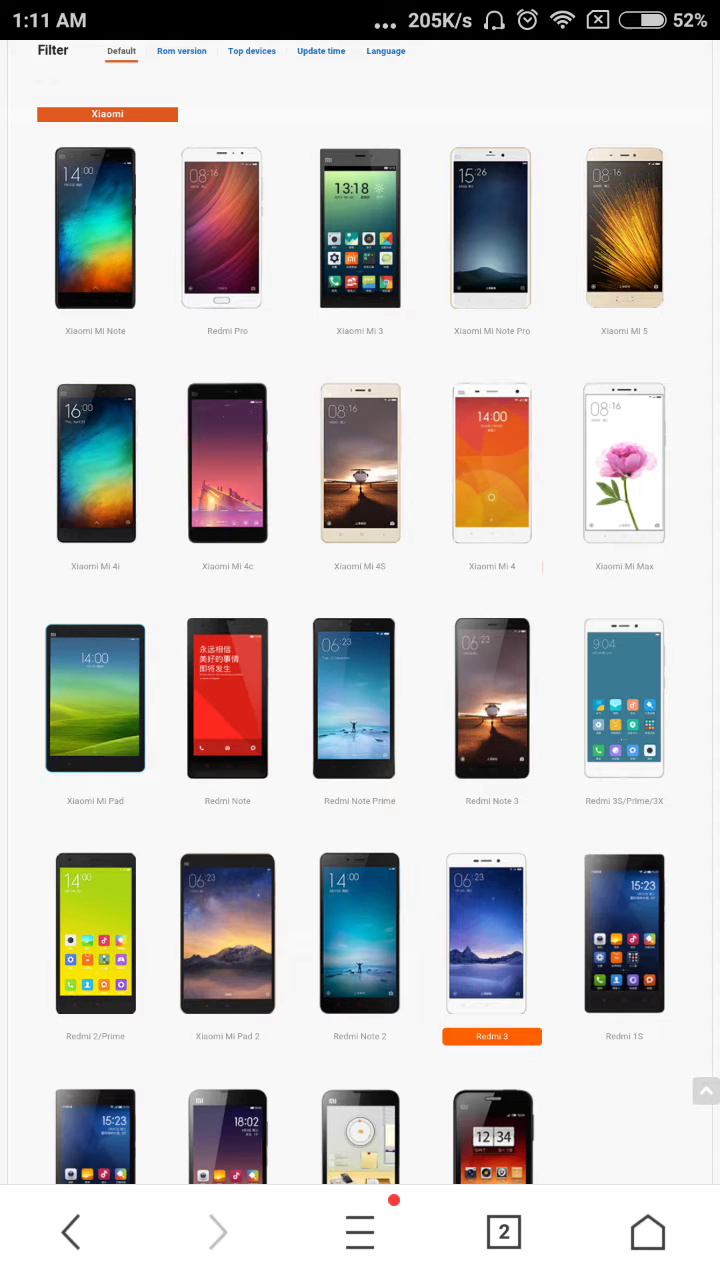
pyautogui.scroll(5, 375, 720)
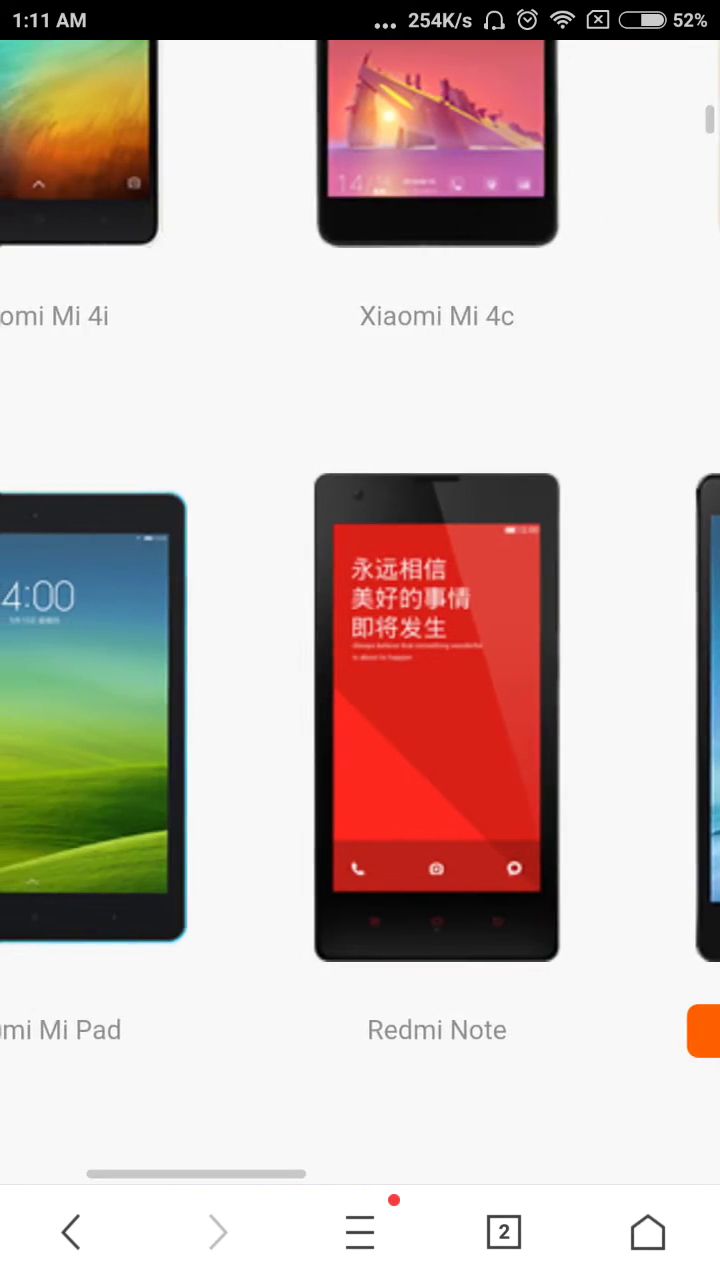
pyautogui.moveTo(300, 520)
pyautogui.mouseDown()
pyautogui.moveTo(471, 520)
pyautogui.moveTo(489, 789)
pyautogui.moveTo(466, 994)
pyautogui.mouseUp()
pyautogui.moveTo(425, 476); pyautogui.dragTo(349, 534)
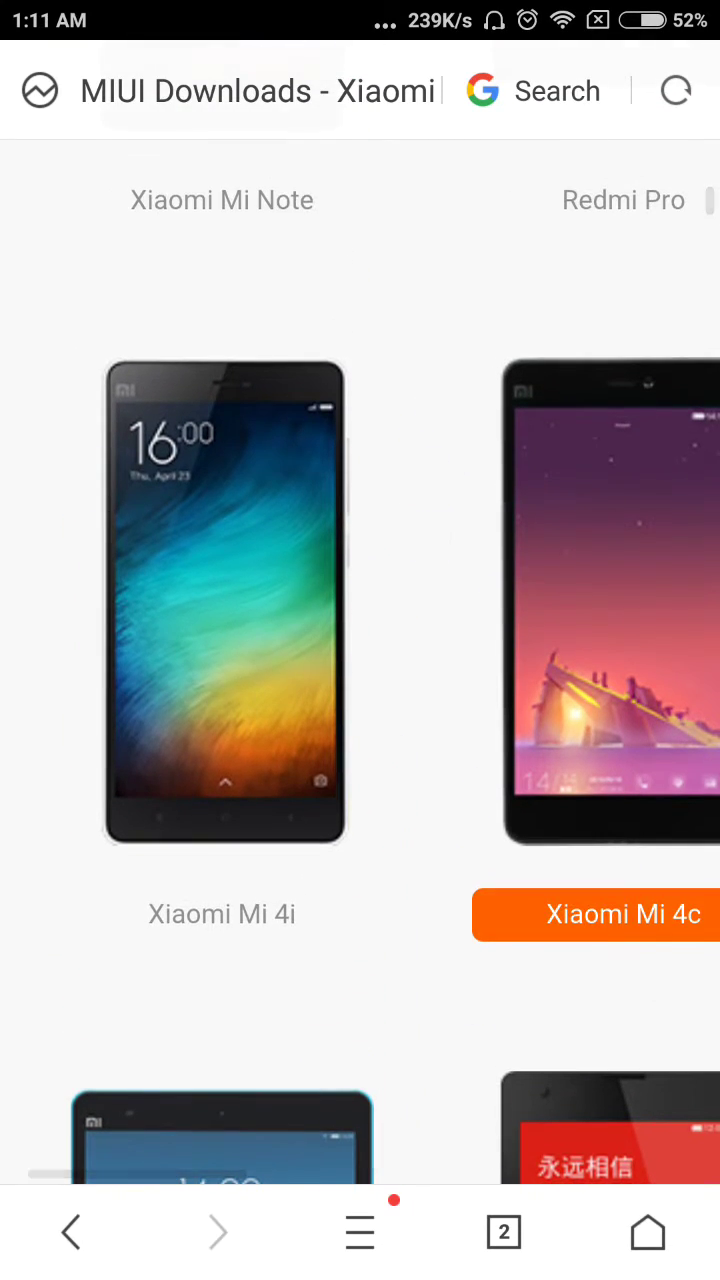
# - Open the Xiaomi Mi 4i ROM page and bring its title and ROM sections into view
pyautogui.click(231, 598)
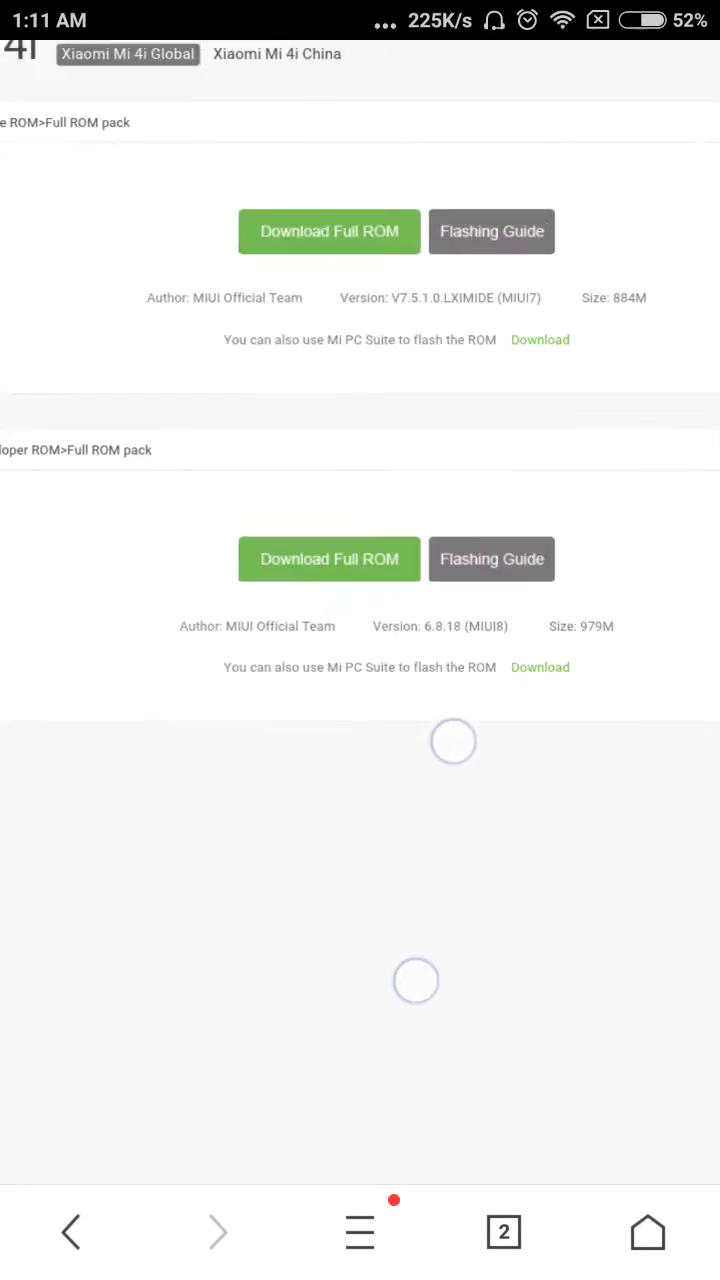
pyautogui.scroll(3, 430, 850)
pyautogui.moveTo(466, 851)
pyautogui.mouseDown()
pyautogui.moveTo(291, 736)
pyautogui.moveTo(486, 894)
pyautogui.mouseUp()
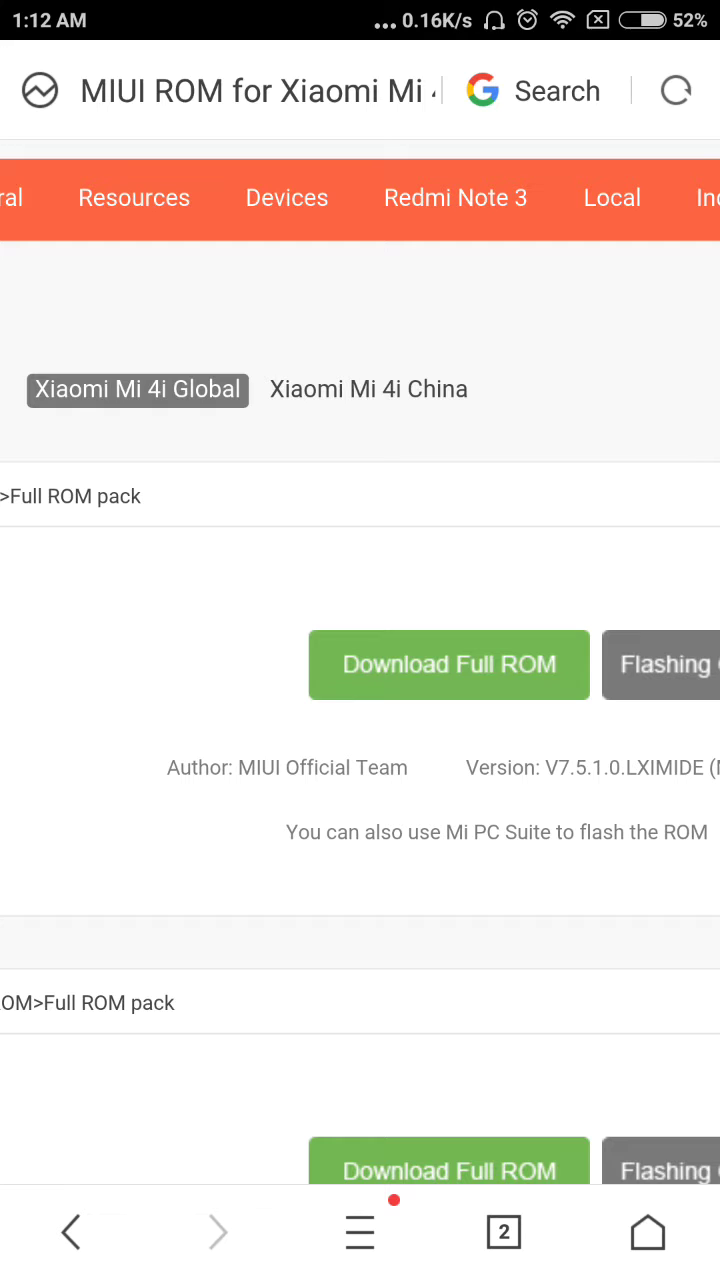
pyautogui.moveTo(523, 451); pyautogui.dragTo(640, 434)
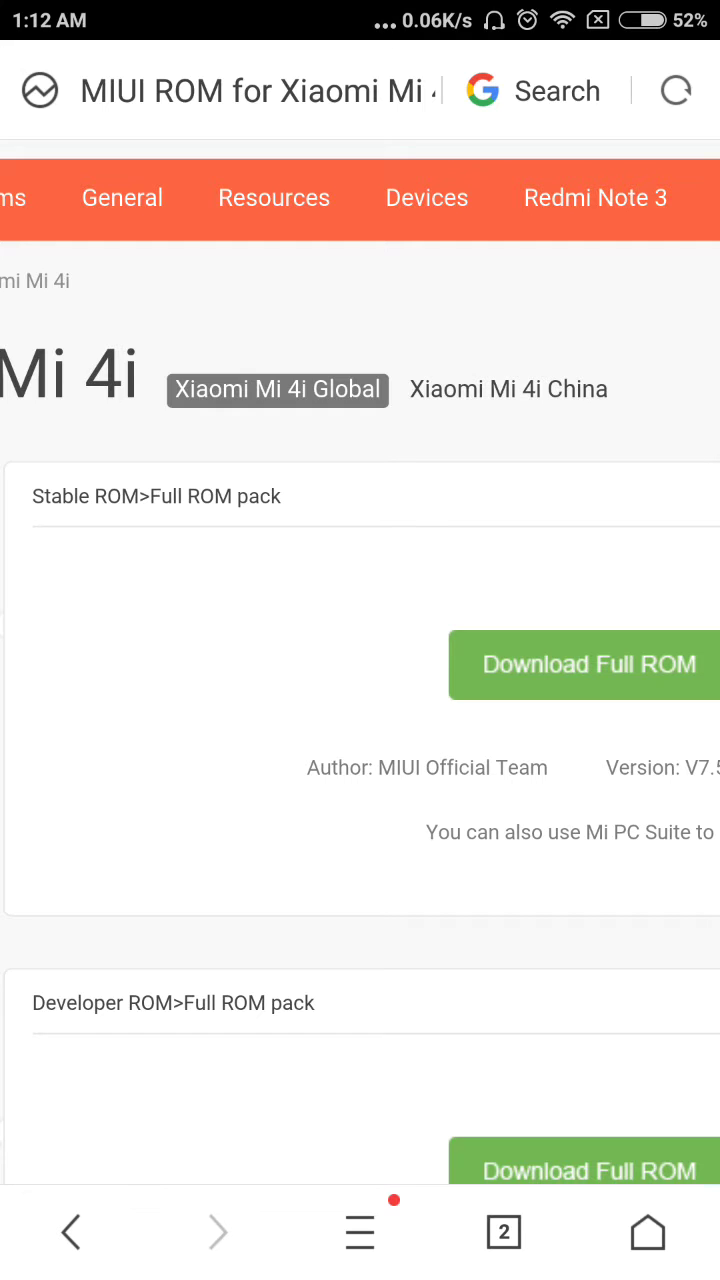
pyautogui.moveTo(331, 434); pyautogui.dragTo(629, 397)
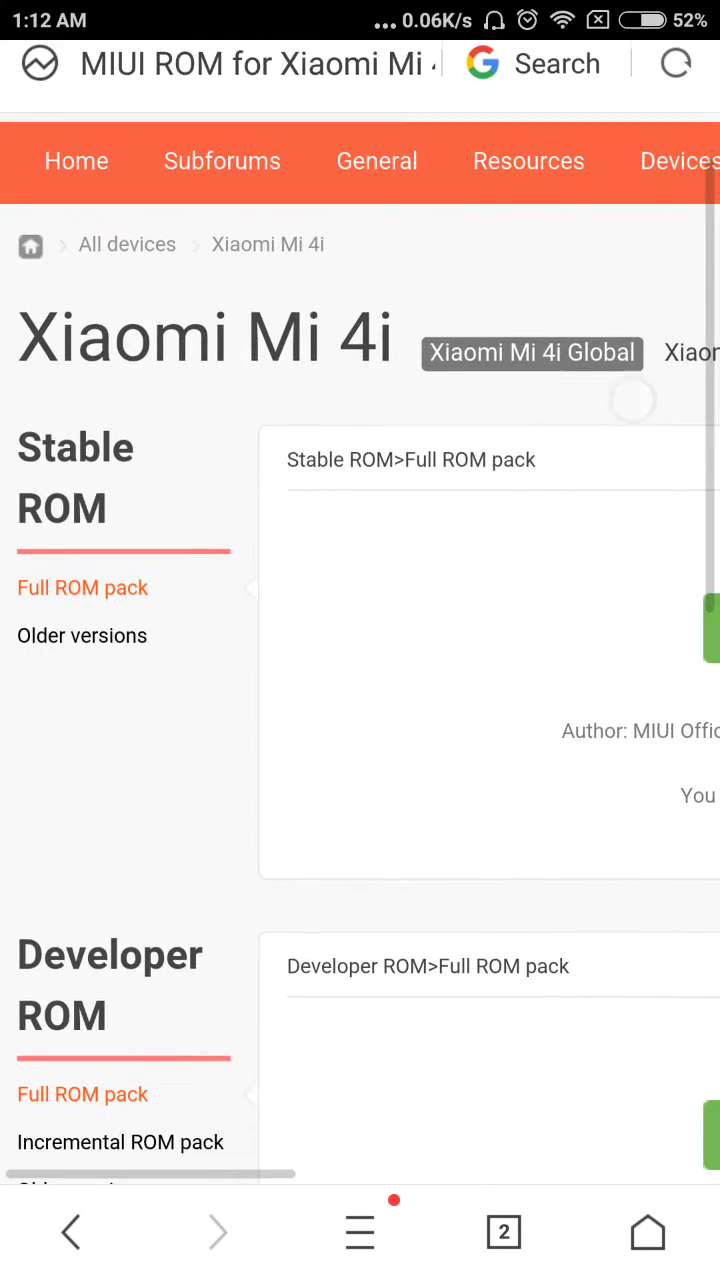
pyautogui.moveTo(385, 725); pyautogui.dragTo(385, 602)
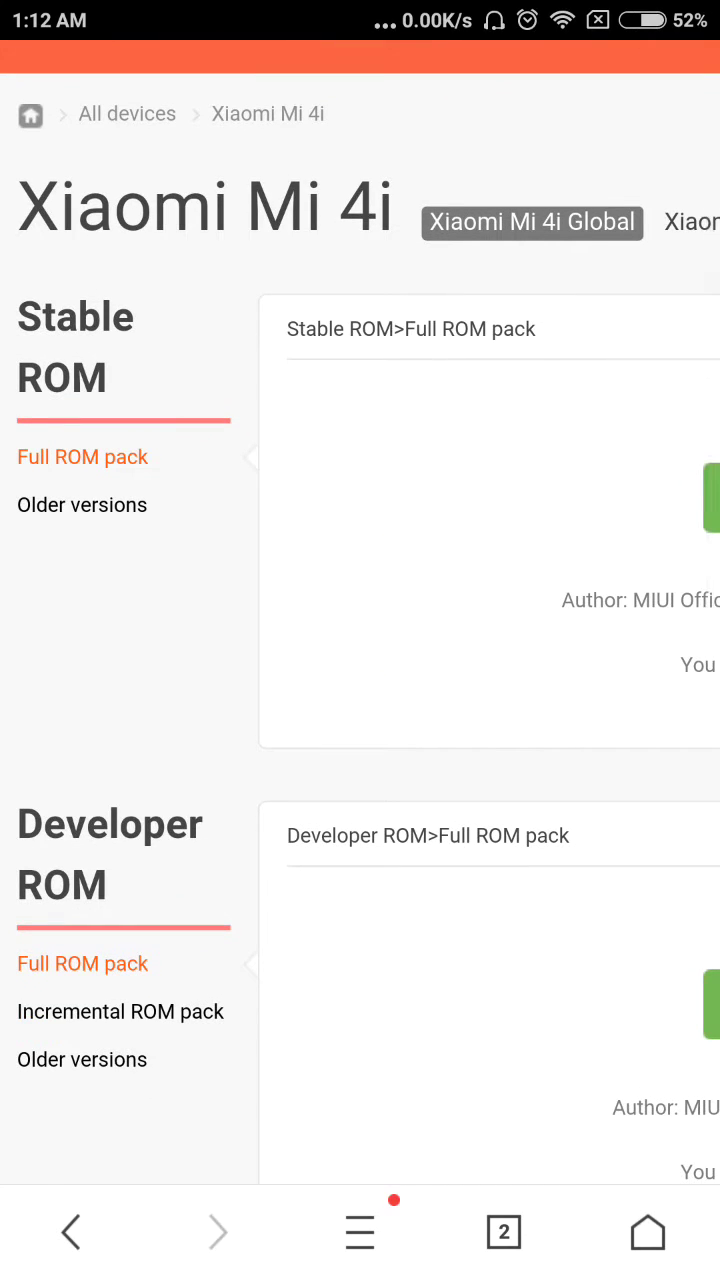
pyautogui.moveTo(497, 966); pyautogui.dragTo(170, 907)
pyautogui.moveTo(491, 914); pyautogui.dragTo(135, 859)
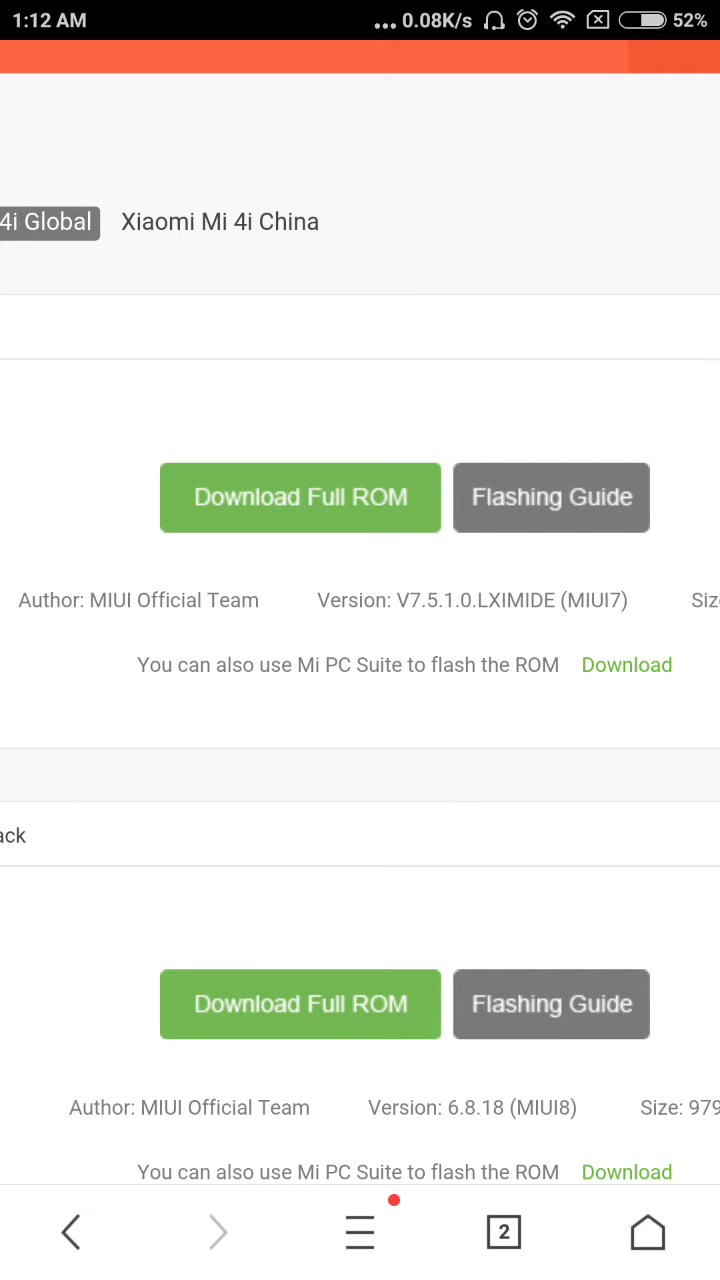
# - Zoom to the Stable and Developer ROM lists showing the MIUI8 6.8.18 full ROM (978.03M)
pyautogui.moveTo(570, 802); pyautogui.dragTo(480, 795)
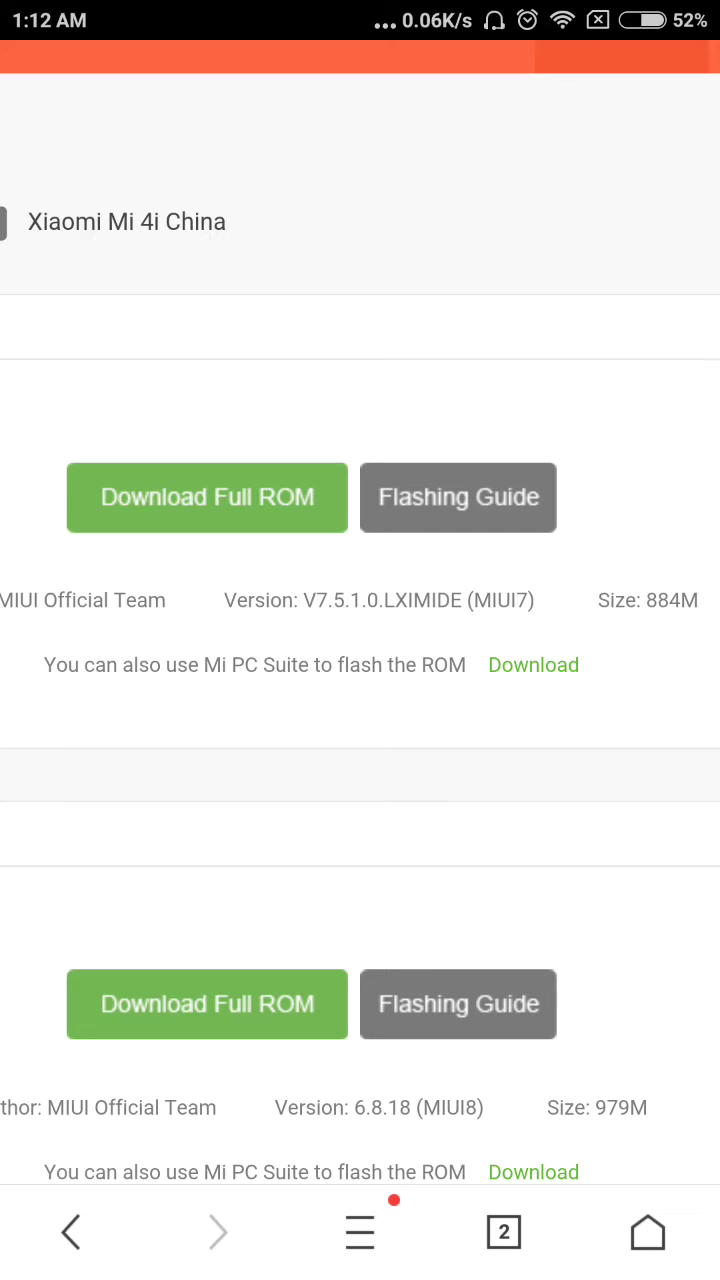
pyautogui.doubleClick(666, 837)
pyautogui.moveTo(666, 837)
pyautogui.mouseDown()
pyautogui.moveTo(363, 820)
pyautogui.moveTo(406, 546)
pyautogui.mouseUp()
pyautogui.moveTo(460, 826); pyautogui.dragTo(237, 826)
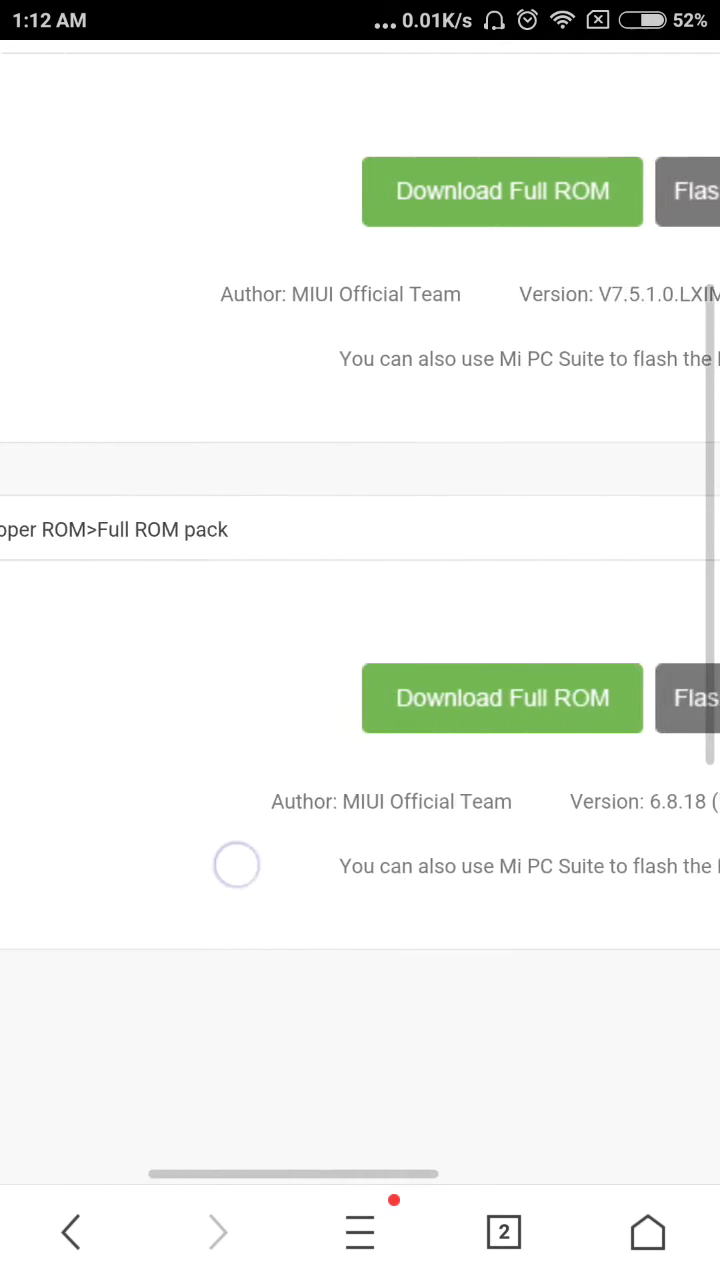
pyautogui.moveTo(620, 980); pyautogui.dragTo(470, 980)
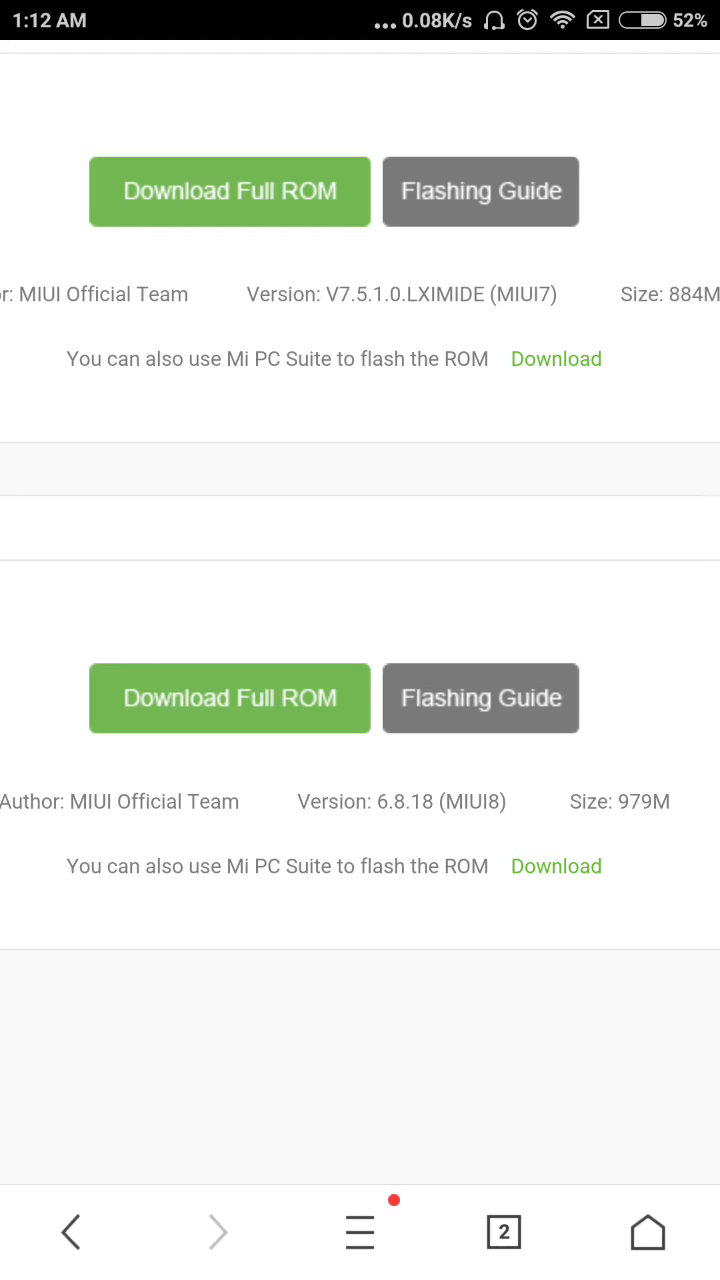
pyautogui.moveTo(609, 591); pyautogui.dragTo(609, 930)
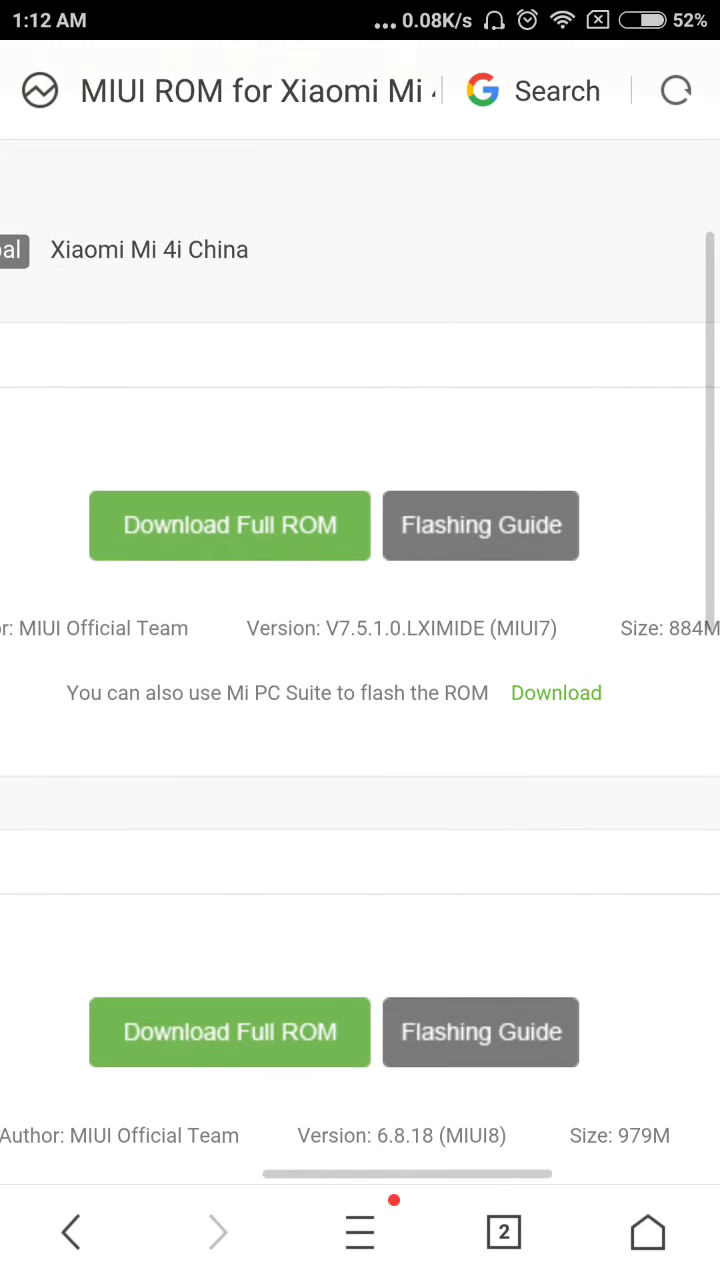
pyautogui.moveTo(375, 803); pyautogui.dragTo(620, 803)
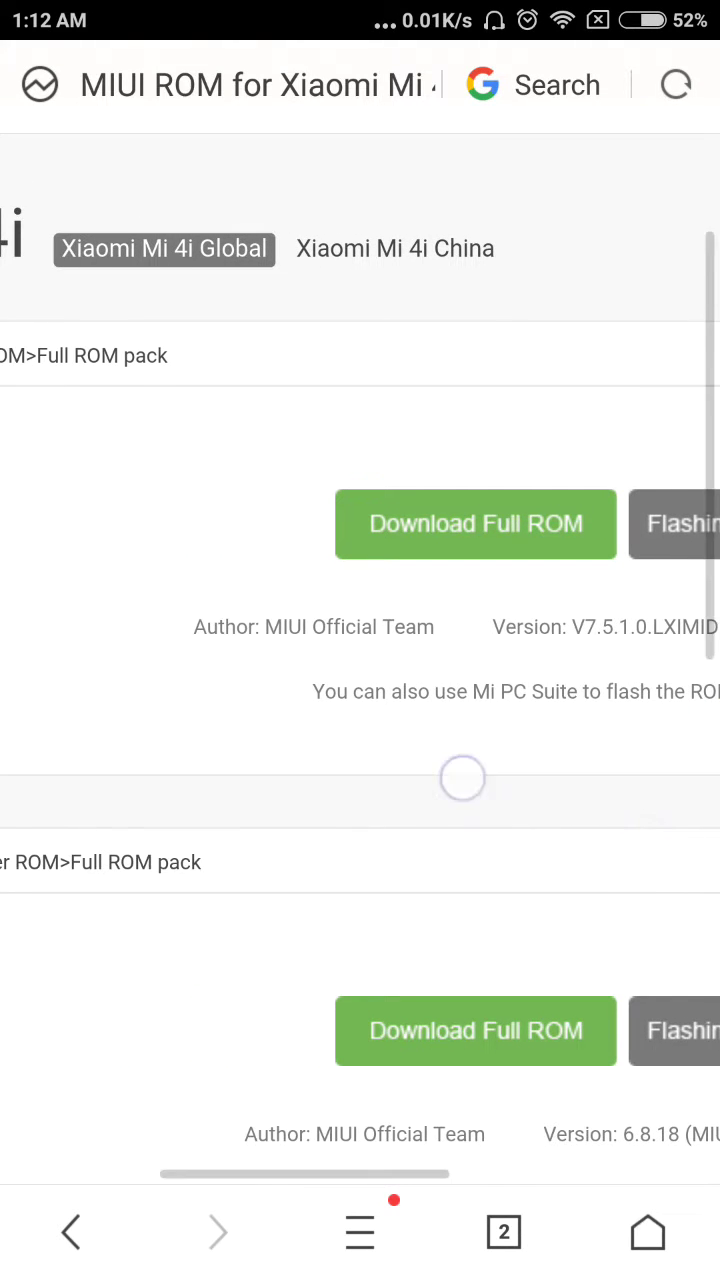
pyautogui.moveTo(463, 857)
pyautogui.mouseDown()
pyautogui.moveTo(349, 577)
pyautogui.moveTo(338, 507)
pyautogui.moveTo(303, 507)
pyautogui.mouseUp()
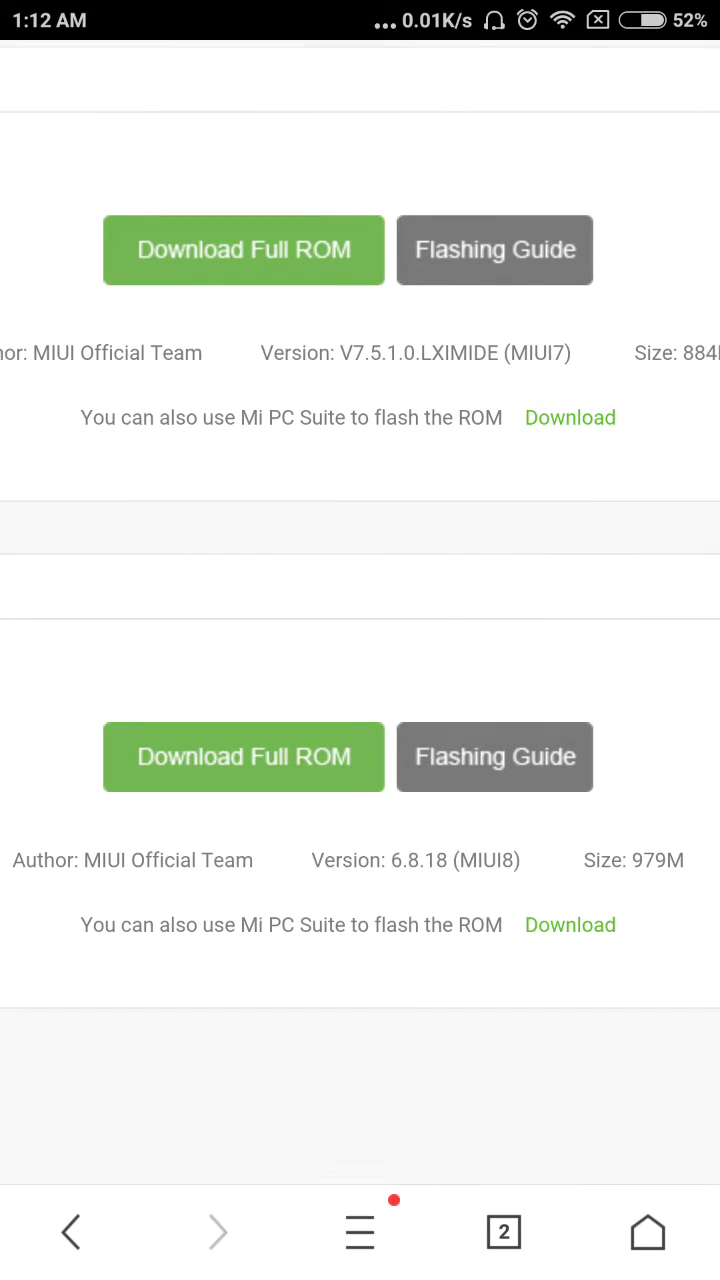
pyautogui.moveTo(320, 589); pyautogui.dragTo(389, 446)
pyautogui.moveTo(363, 863); pyautogui.dragTo(480, 863)
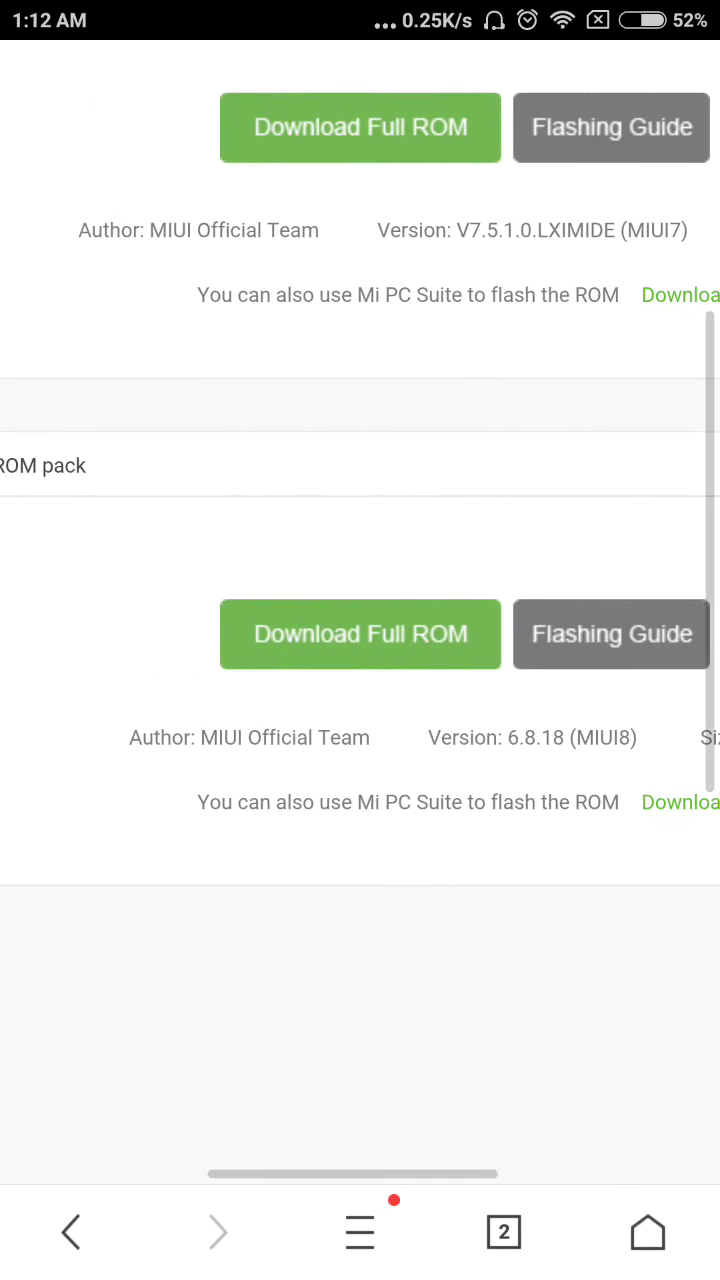
pyautogui.click(377, 636)
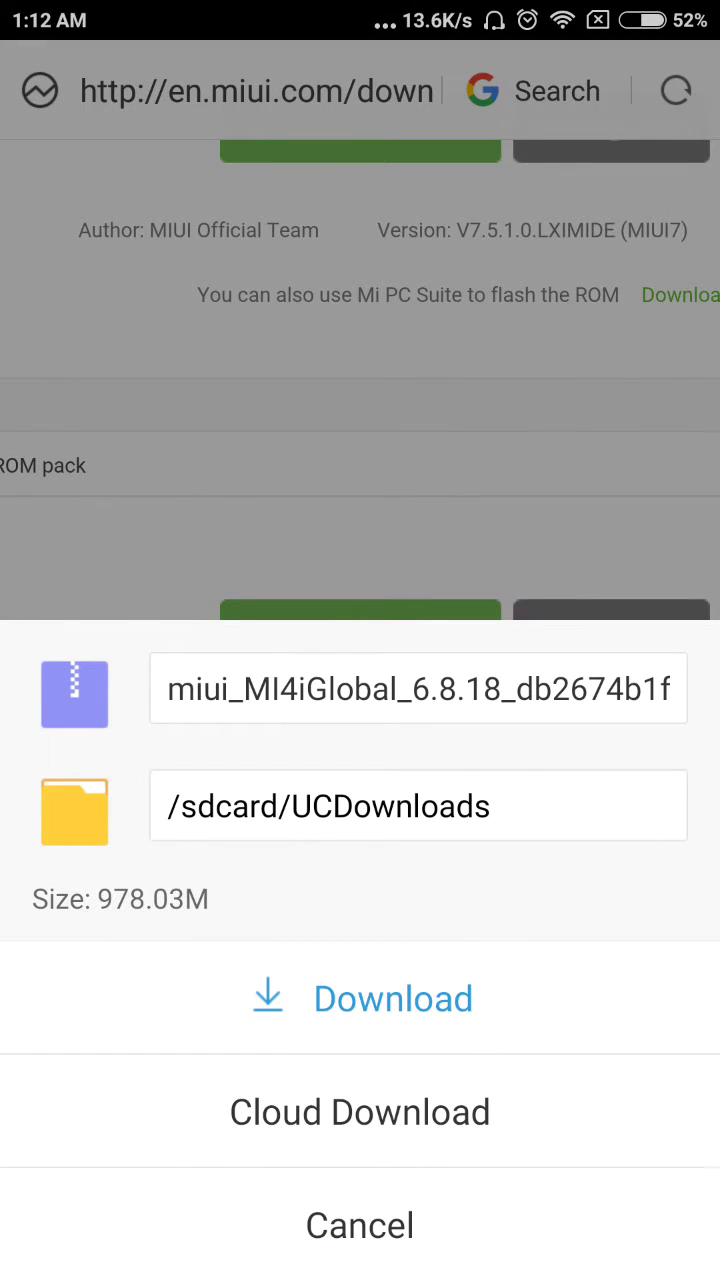
pyautogui.click(393, 998)
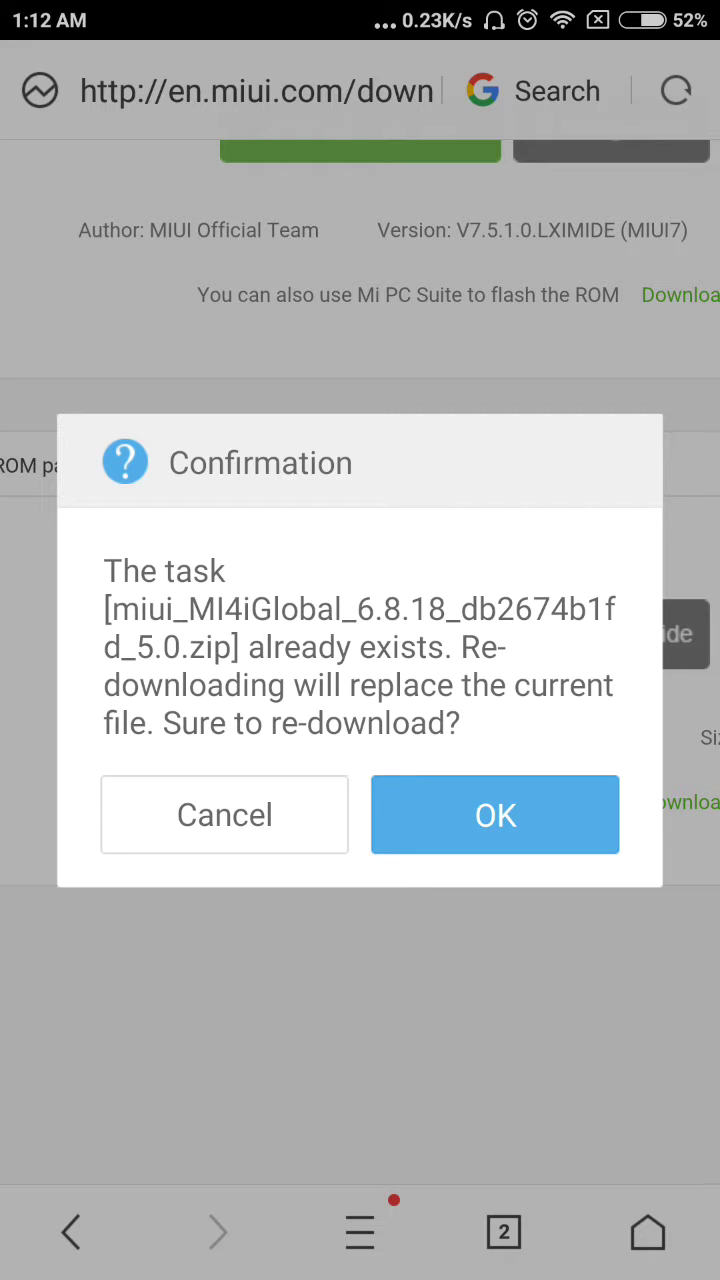
pyautogui.click(224, 815)
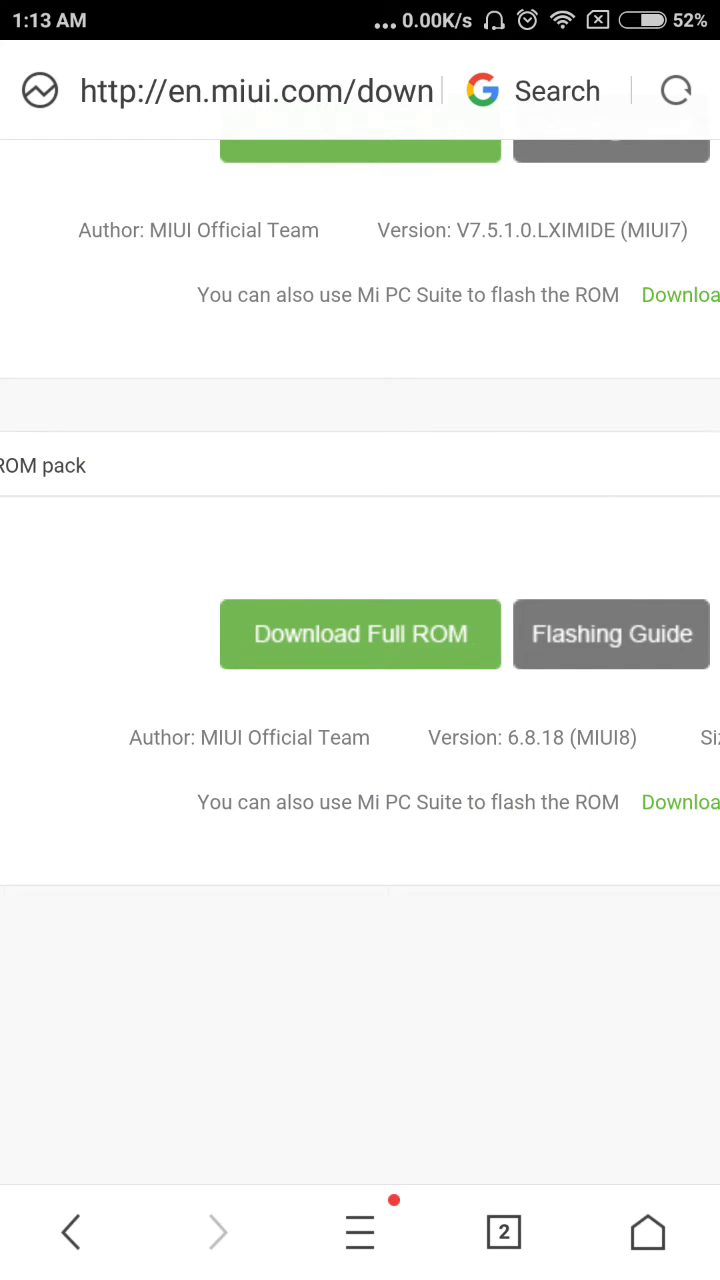
pyautogui.hscroll(-3, 537, 950)
# - Read the Flashing Guide's Method 1: System Update steps, then go to the other home screen page
pyautogui.click(425, 634)
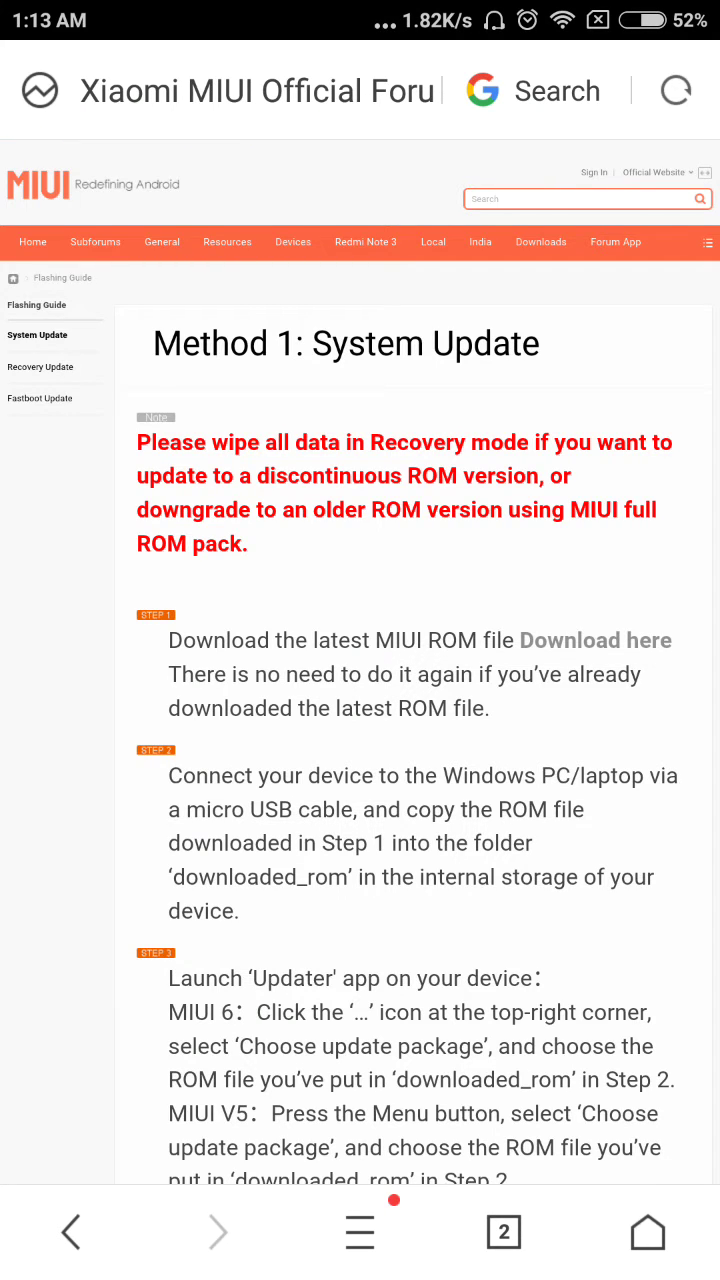
pyautogui.scroll(-3, 550, 875)
pyautogui.scroll(-2, 486, 777)
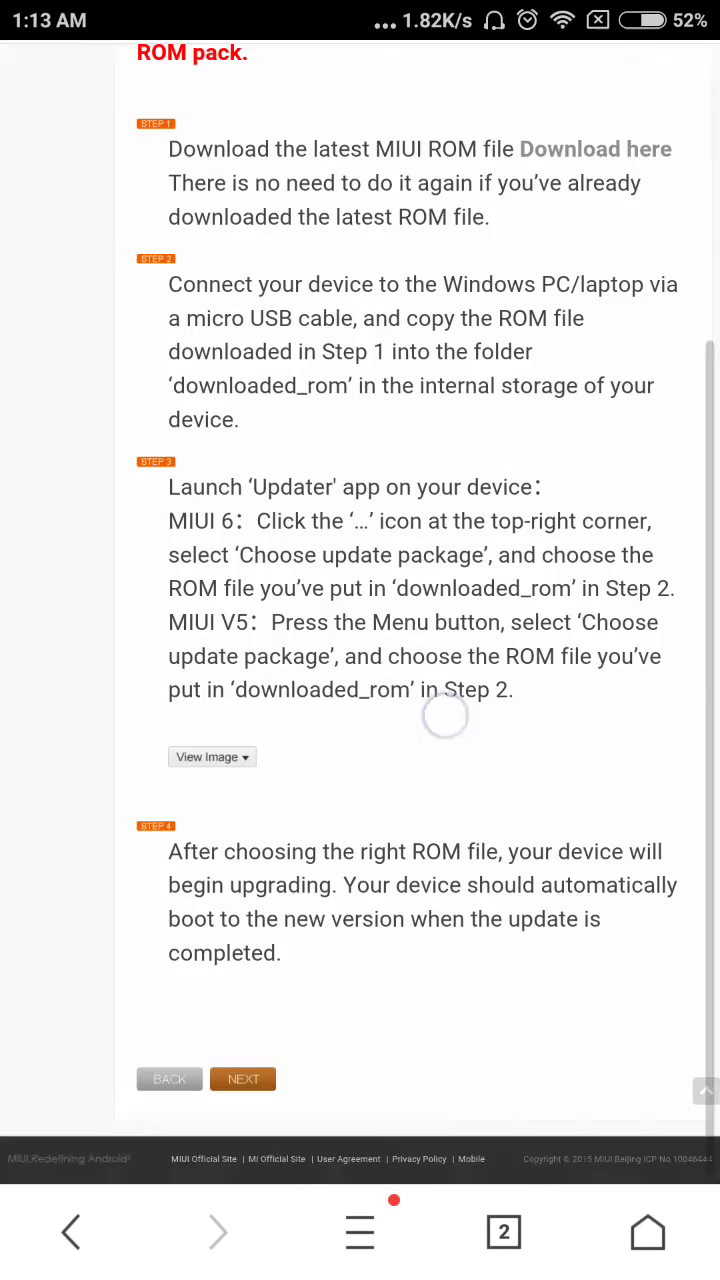
pyautogui.scroll(5, 525, 820)
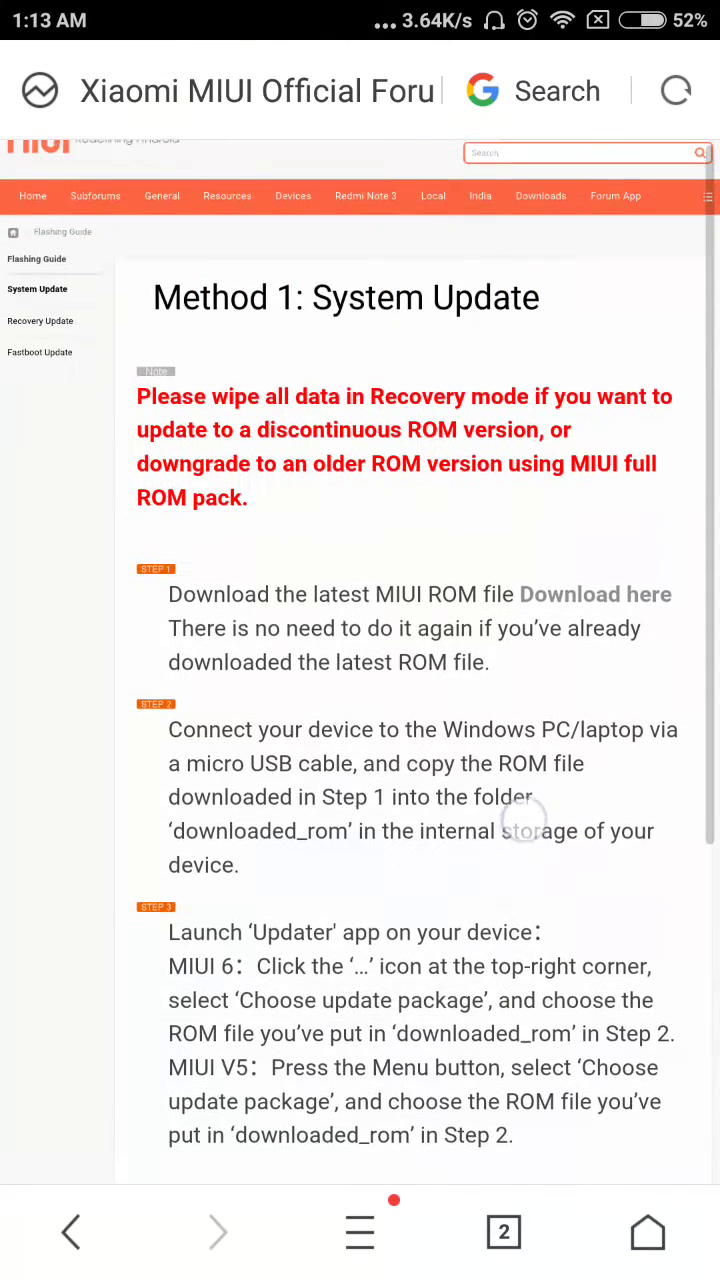
pyautogui.scroll(-5, 515, 915)
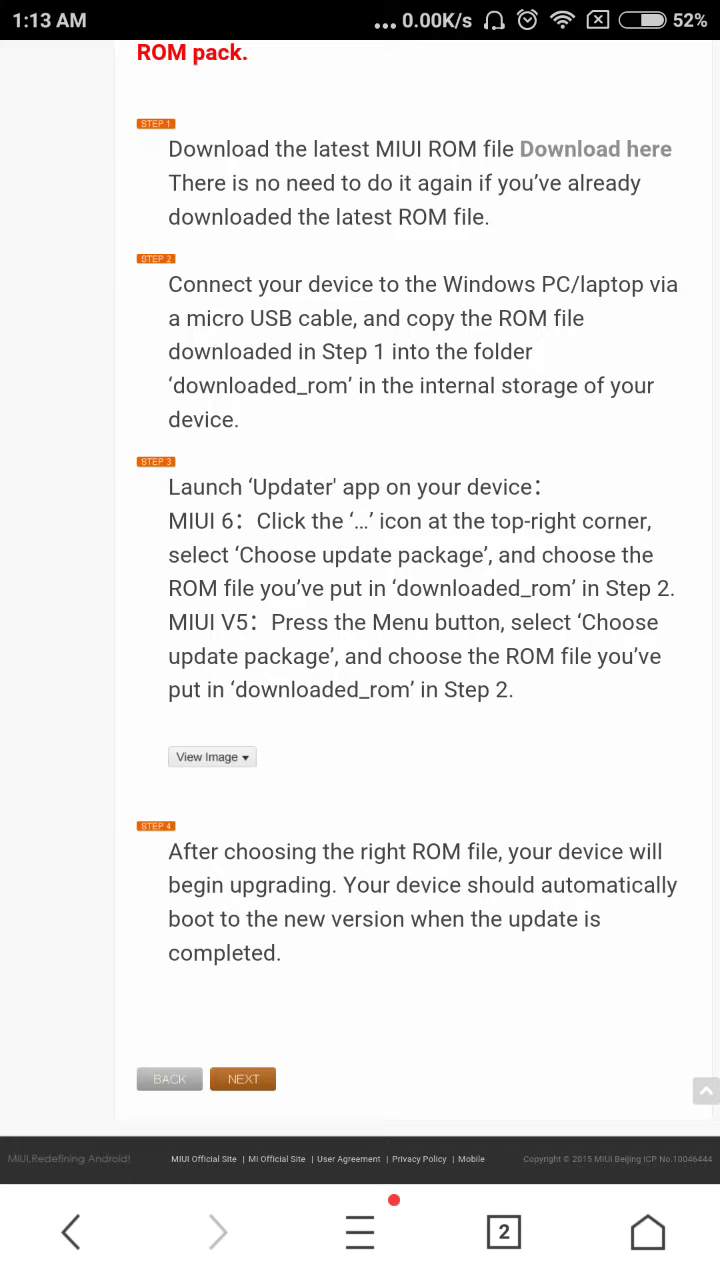
pyautogui.press('Home')
pyautogui.moveTo(600, 600); pyautogui.dragTo(150, 600)
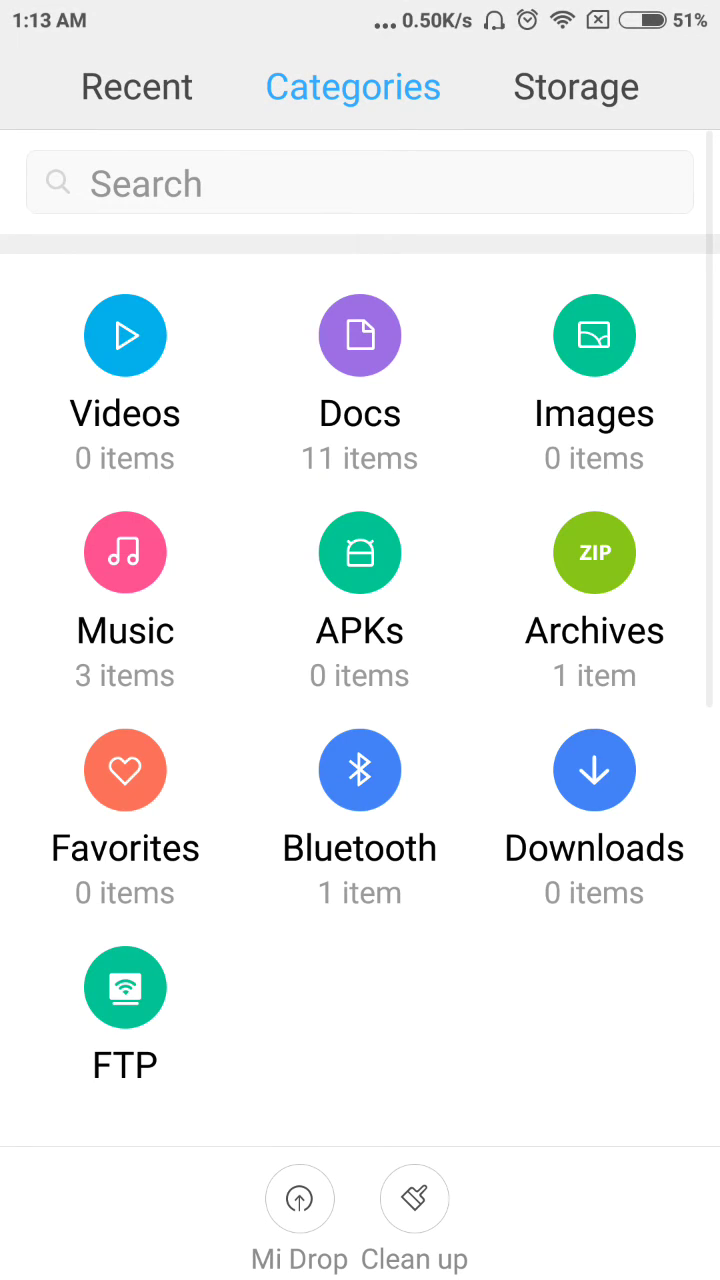
# - Create a new downloaded_rom folder in Internal storage and open it
pyautogui.click(585, 80)
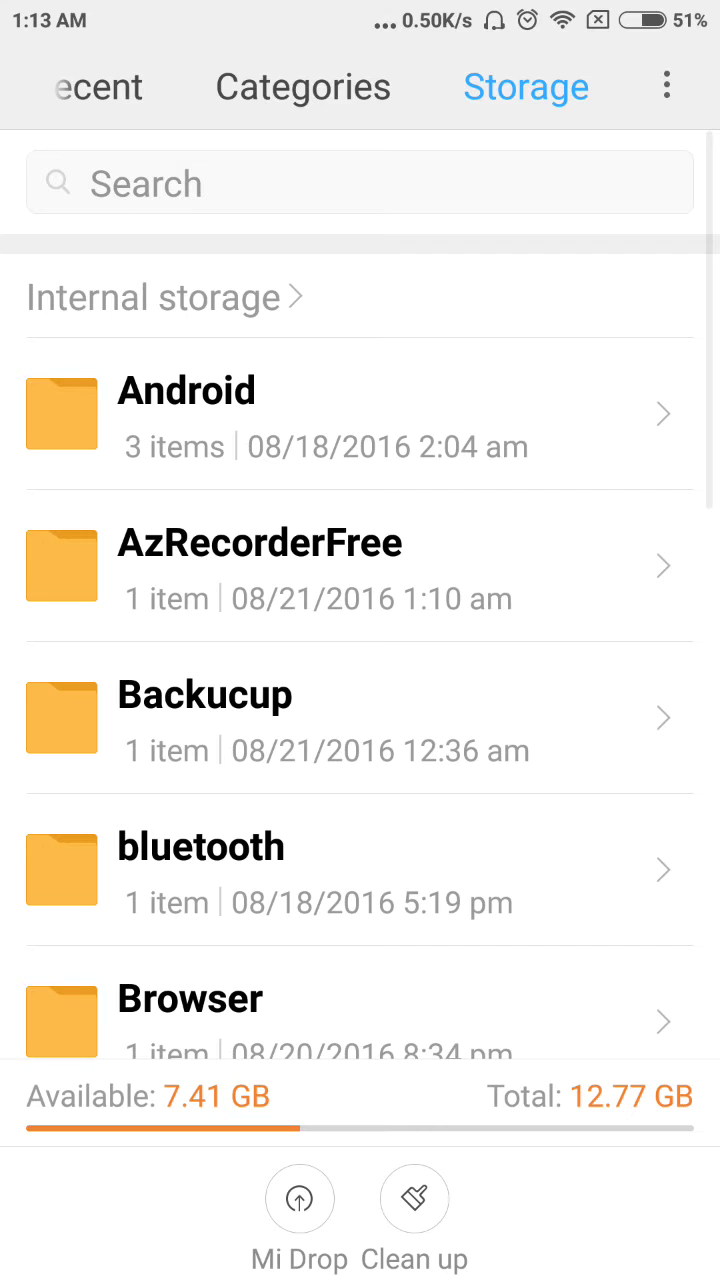
pyautogui.scroll(-5, 543, 543)
pyautogui.scroll(-1, 514, 834)
pyautogui.scroll(-1, 520, 1000)
pyautogui.scroll(-4, 532, 877)
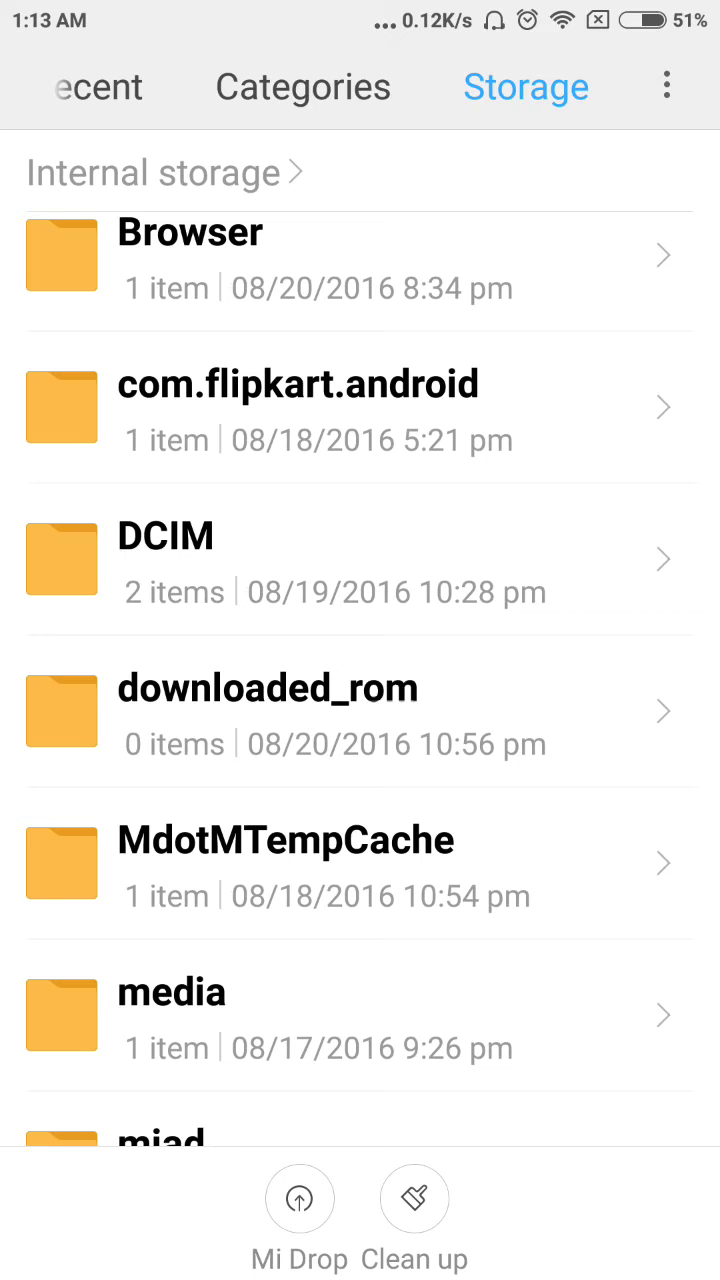
pyautogui.moveTo(380, 714); pyautogui.dragTo(466, 749)
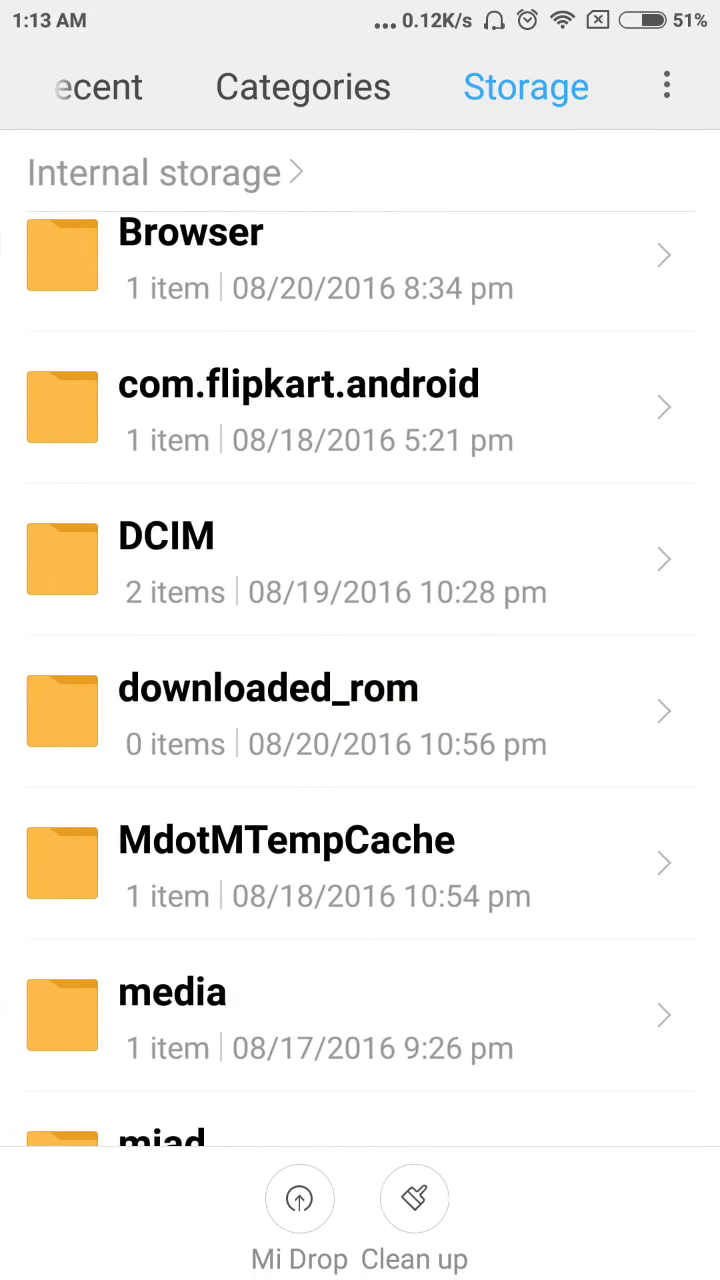
pyautogui.click(666, 85)
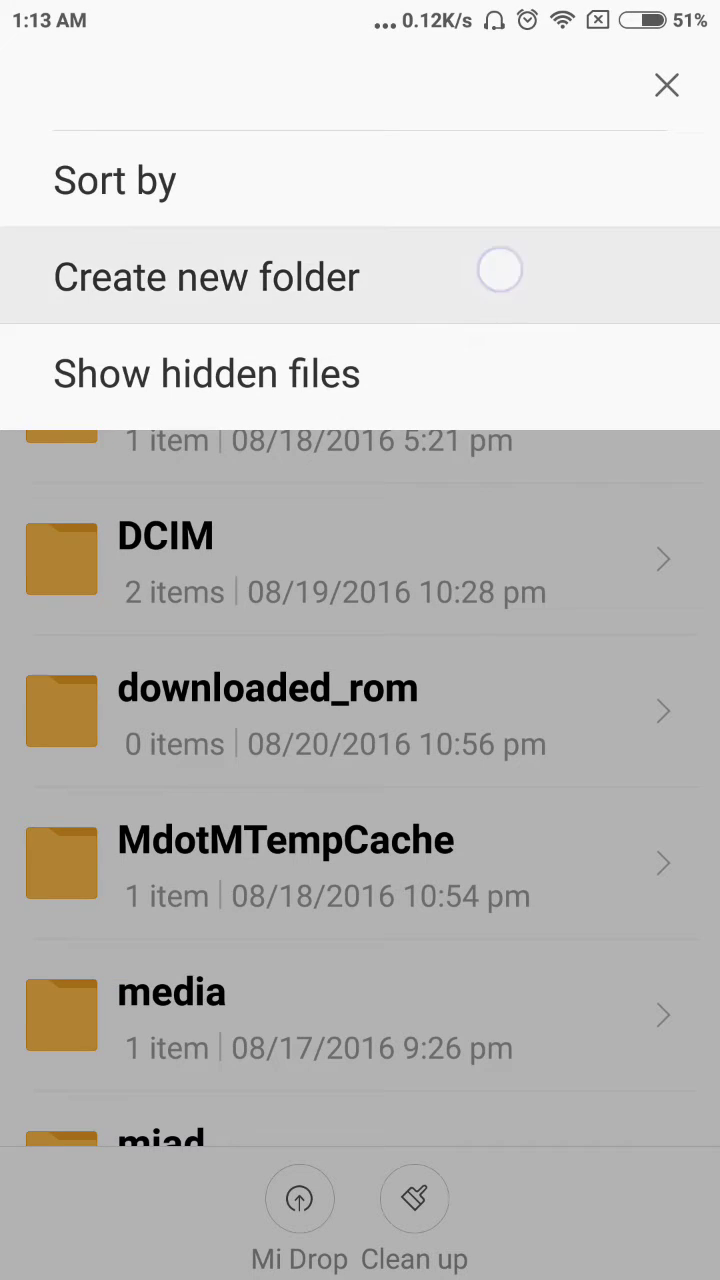
pyautogui.click(500, 270)
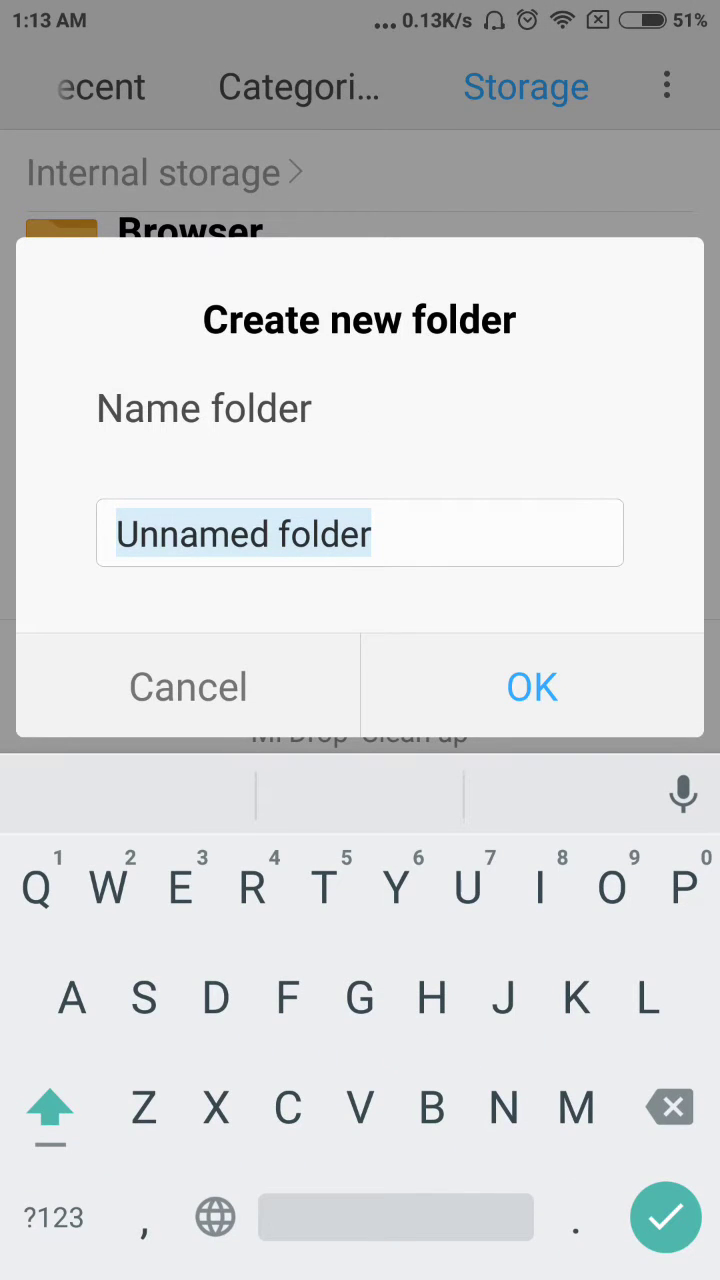
pyautogui.write('Do')
pyautogui.click(188, 687)
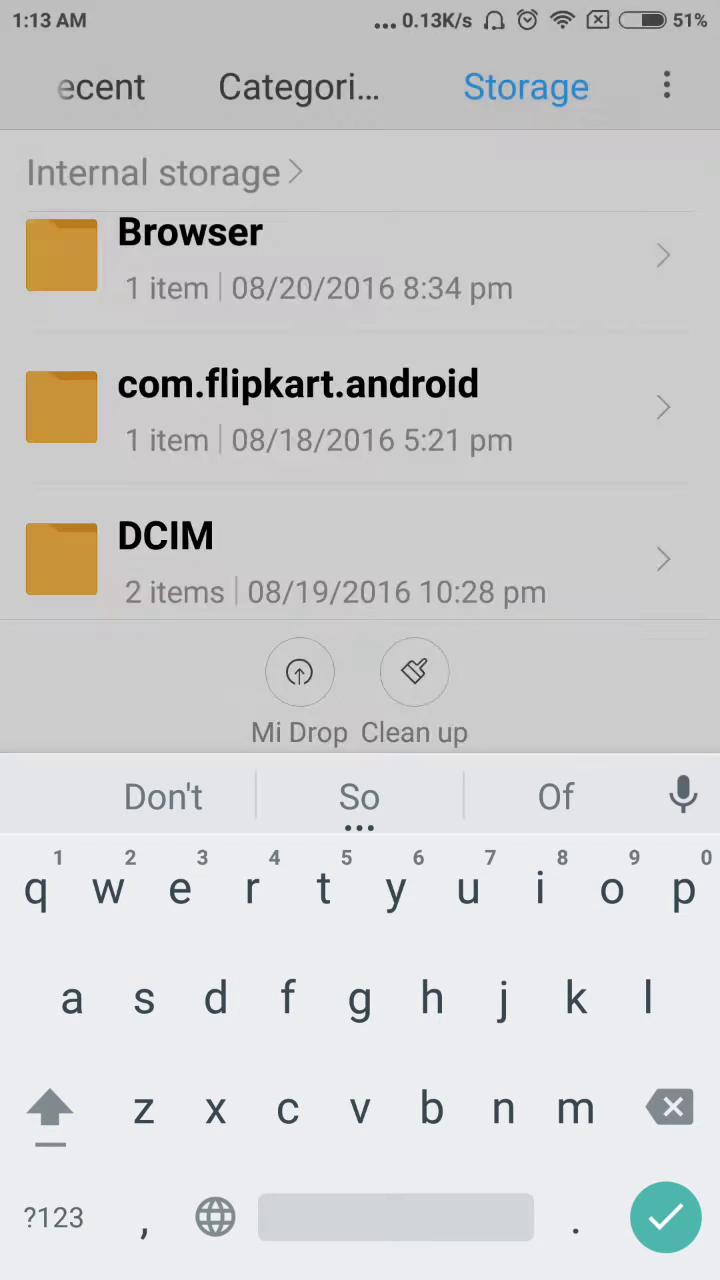
pyautogui.click(471, 737)
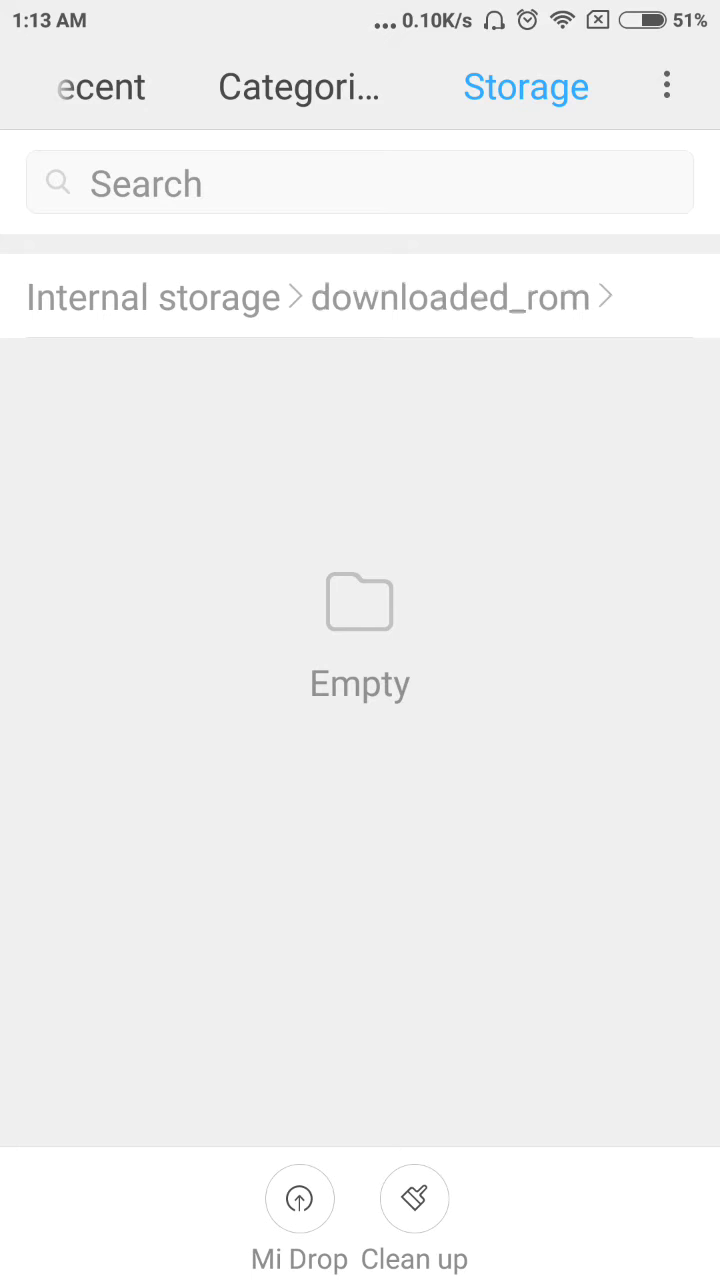
# - Go back to internal storage and check the contents of the UCDownloads folder
pyautogui.press('Escape')
pyautogui.moveTo(457, 973); pyautogui.dragTo(529, 655)
pyautogui.moveTo(496, 1001); pyautogui.dragTo(563, 557)
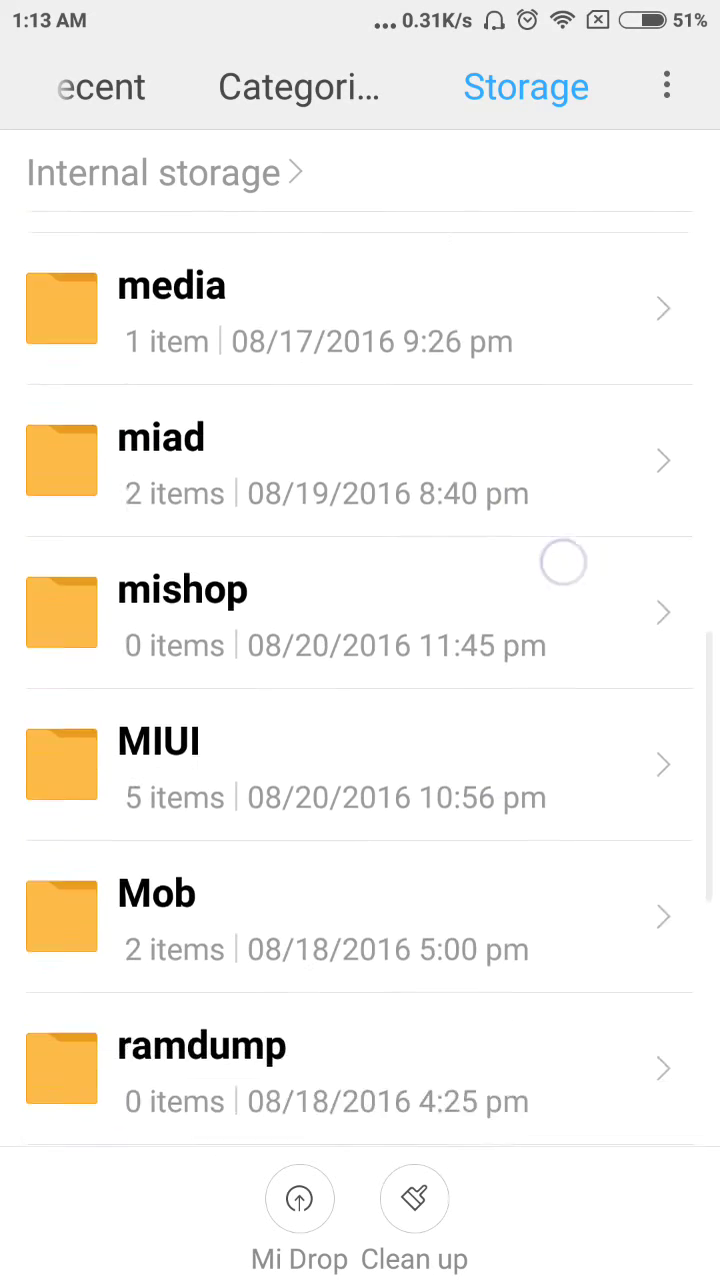
pyautogui.moveTo(535, 950); pyautogui.dragTo(531, 629)
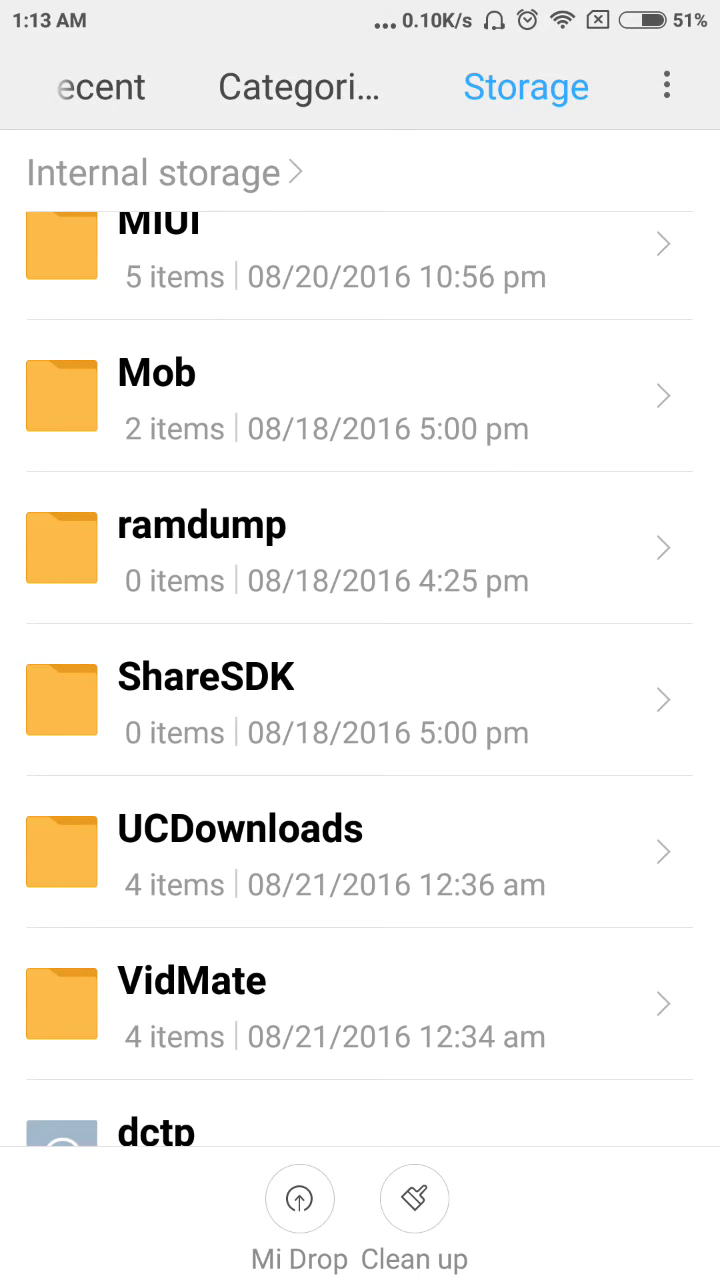
pyautogui.click(240, 850)
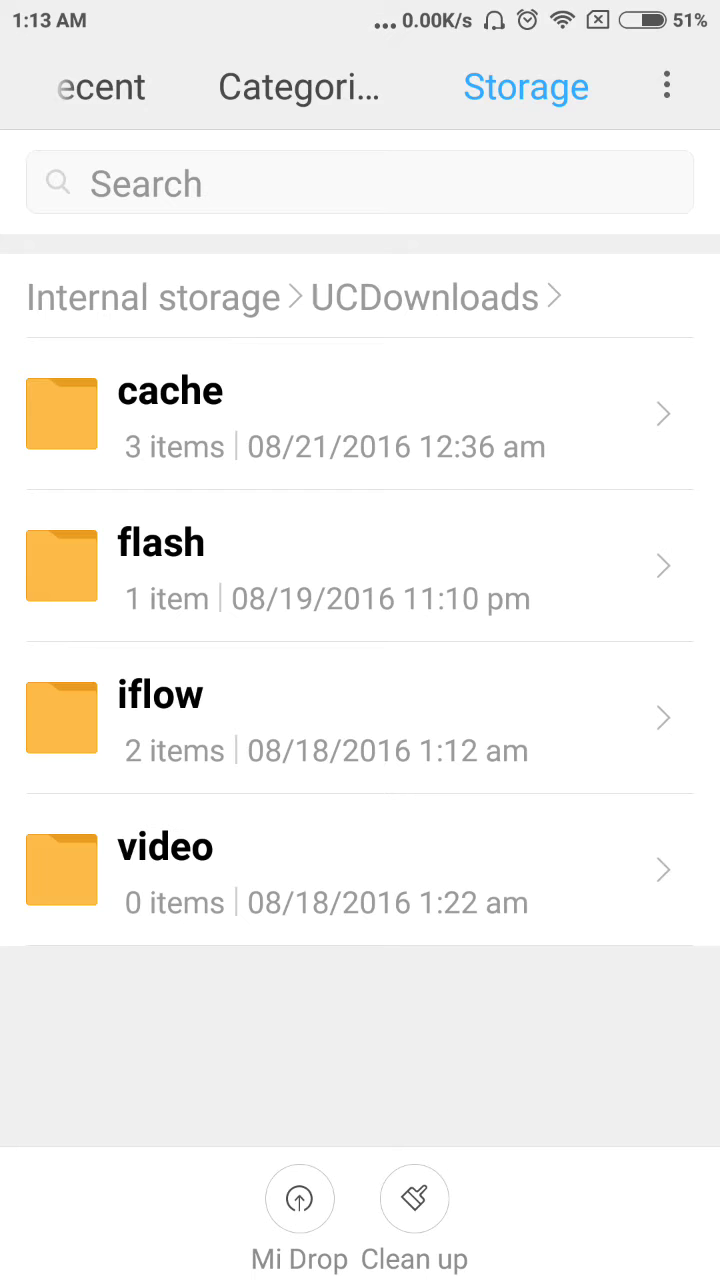
pyautogui.moveTo(396, 1025); pyautogui.dragTo(430, 1012)
pyautogui.moveTo(357, 1031)
pyautogui.mouseDown()
pyautogui.moveTo(366, 994)
pyautogui.moveTo(356, 990)
pyautogui.mouseUp()
pyautogui.click(369, 996)
# - Reopen the still-empty downloaded_rom folder, glance at the notification shade, and return home
pyautogui.press('Escape')
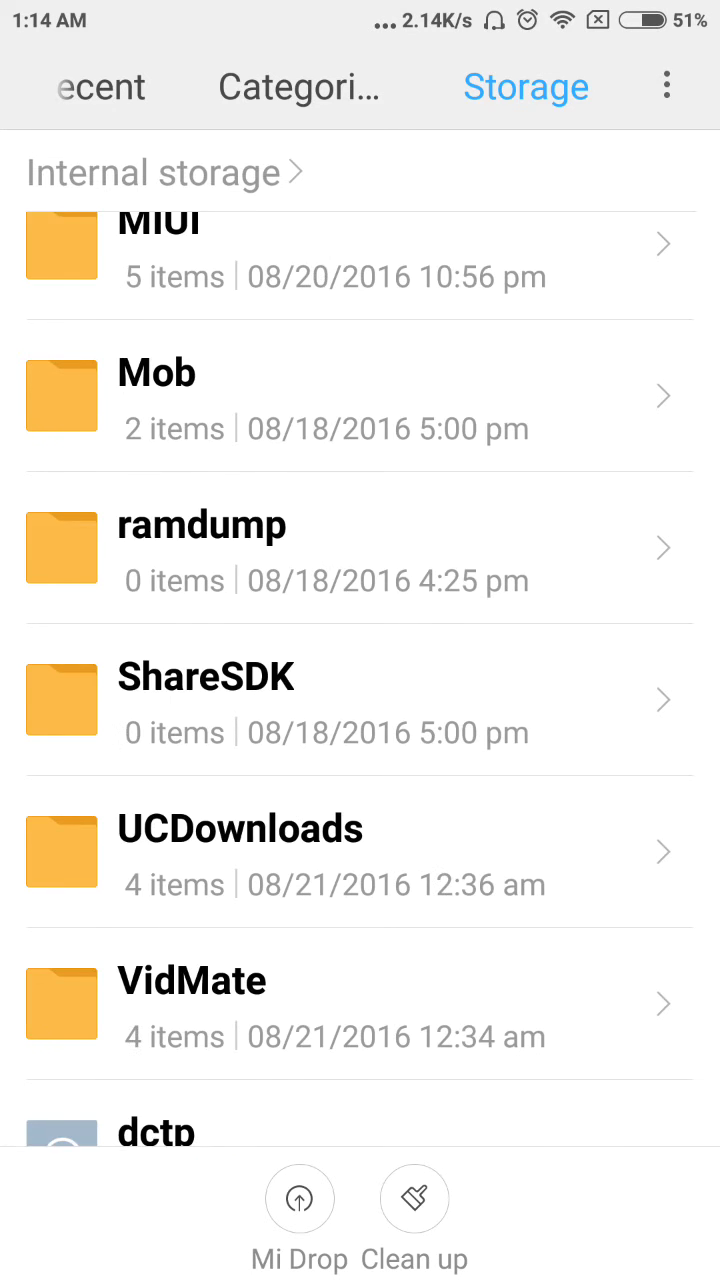
pyautogui.moveTo(471, 611); pyautogui.dragTo(460, 930)
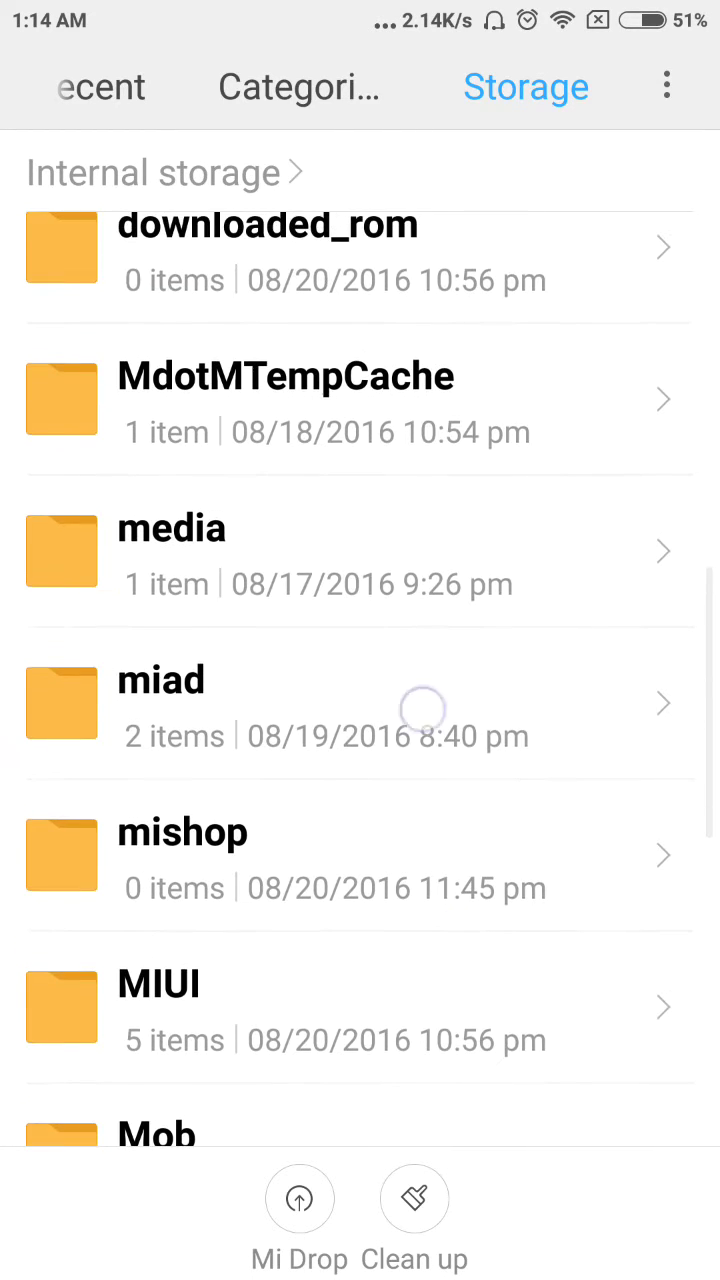
pyautogui.moveTo(420, 710); pyautogui.dragTo(450, 1012)
pyautogui.click(464, 541)
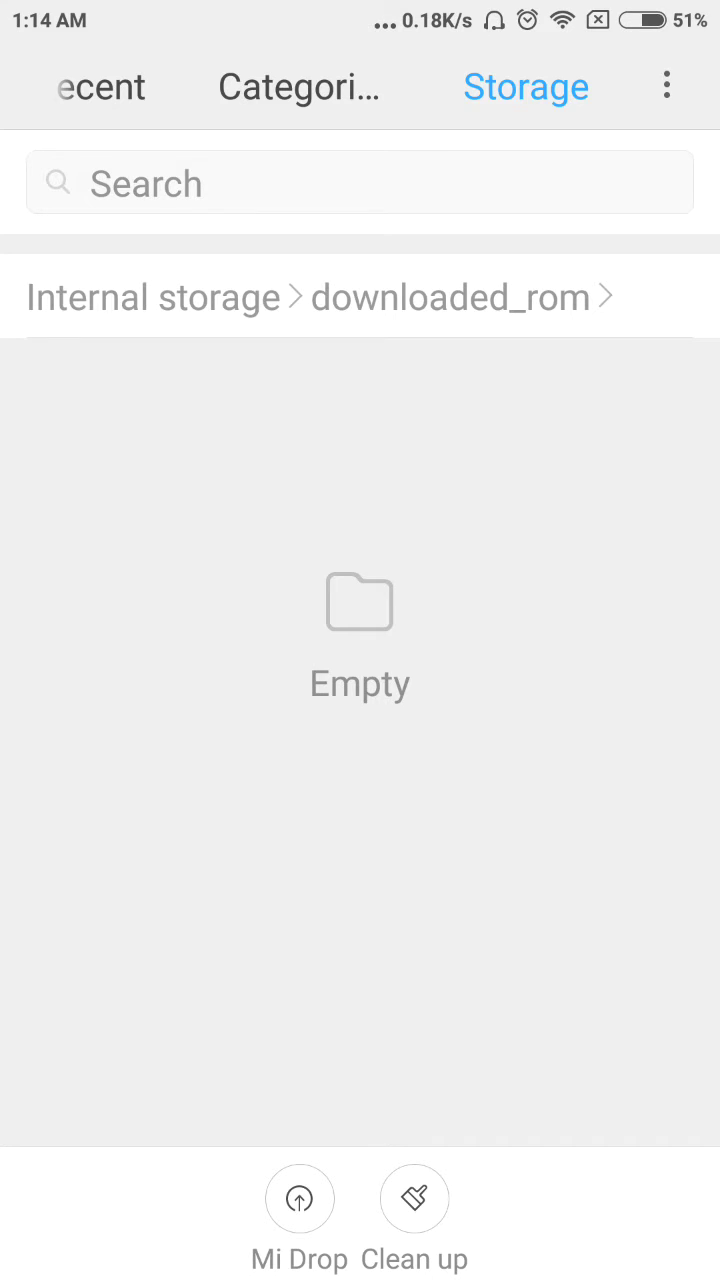
pyautogui.click(486, 620)
pyautogui.moveTo(430, 15); pyautogui.dragTo(430, 495)
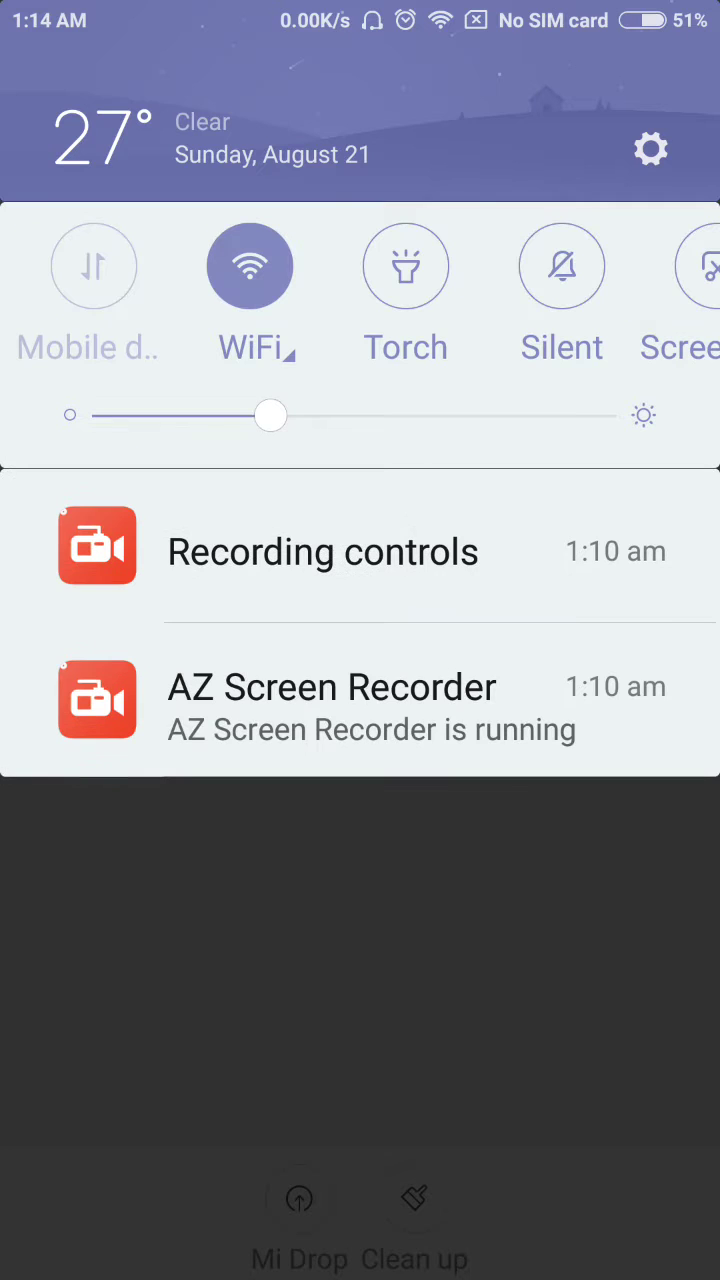
pyautogui.moveTo(466, 1003); pyautogui.dragTo(580, 314)
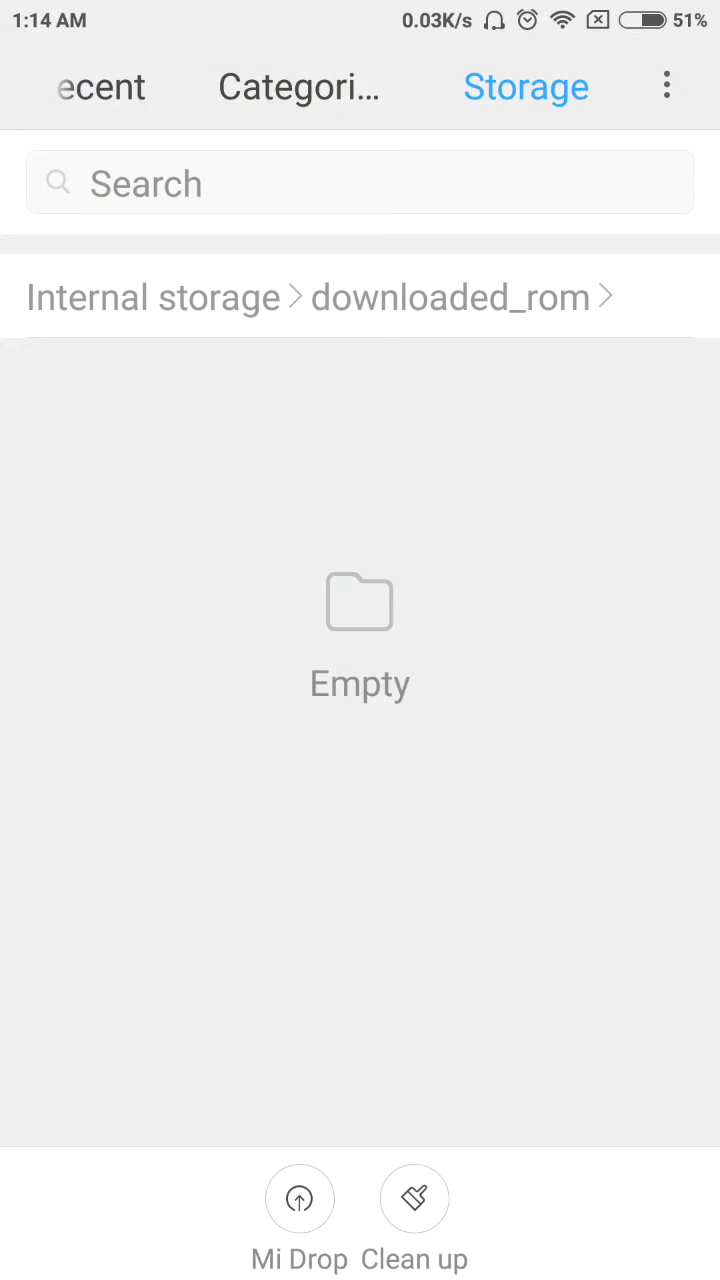
pyautogui.moveTo(318, 460); pyautogui.dragTo(418, 436)
pyautogui.press('Home')
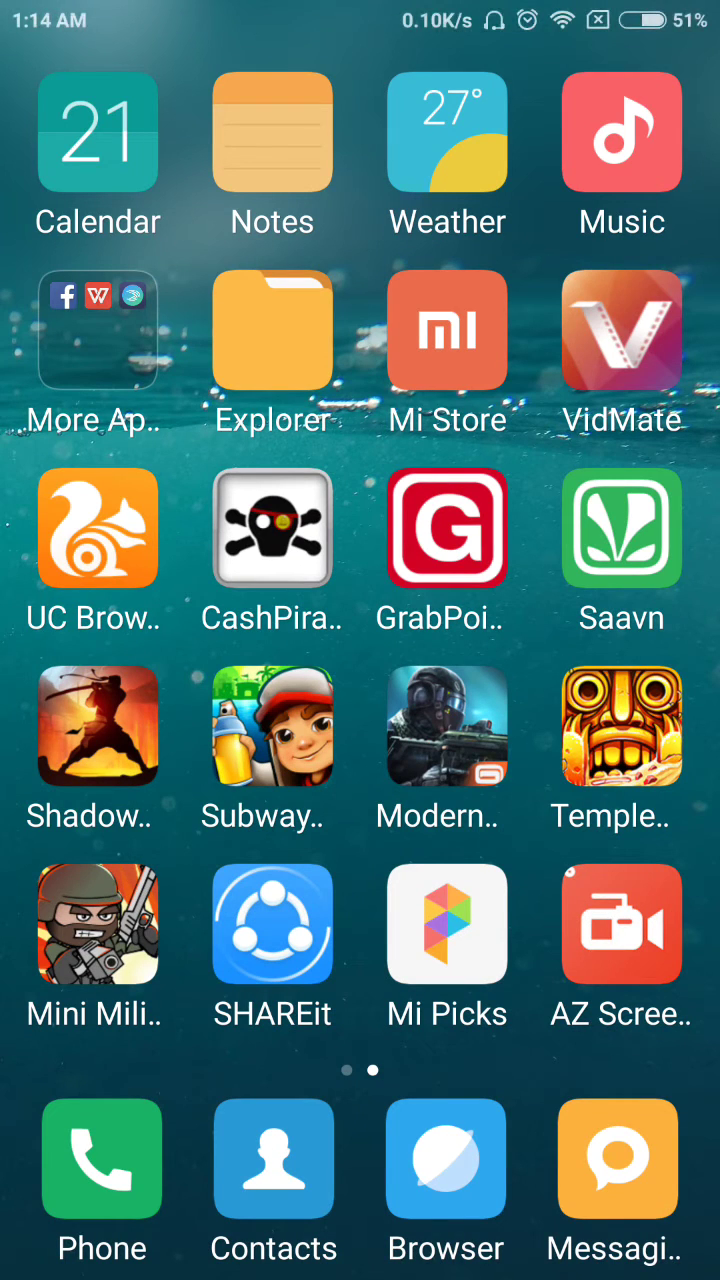
# - Launch Updater from the Tools folder and show its three-dot extra options menu
pyautogui.moveTo(200, 600); pyautogui.dragTo(600, 600)
pyautogui.click(449, 923)
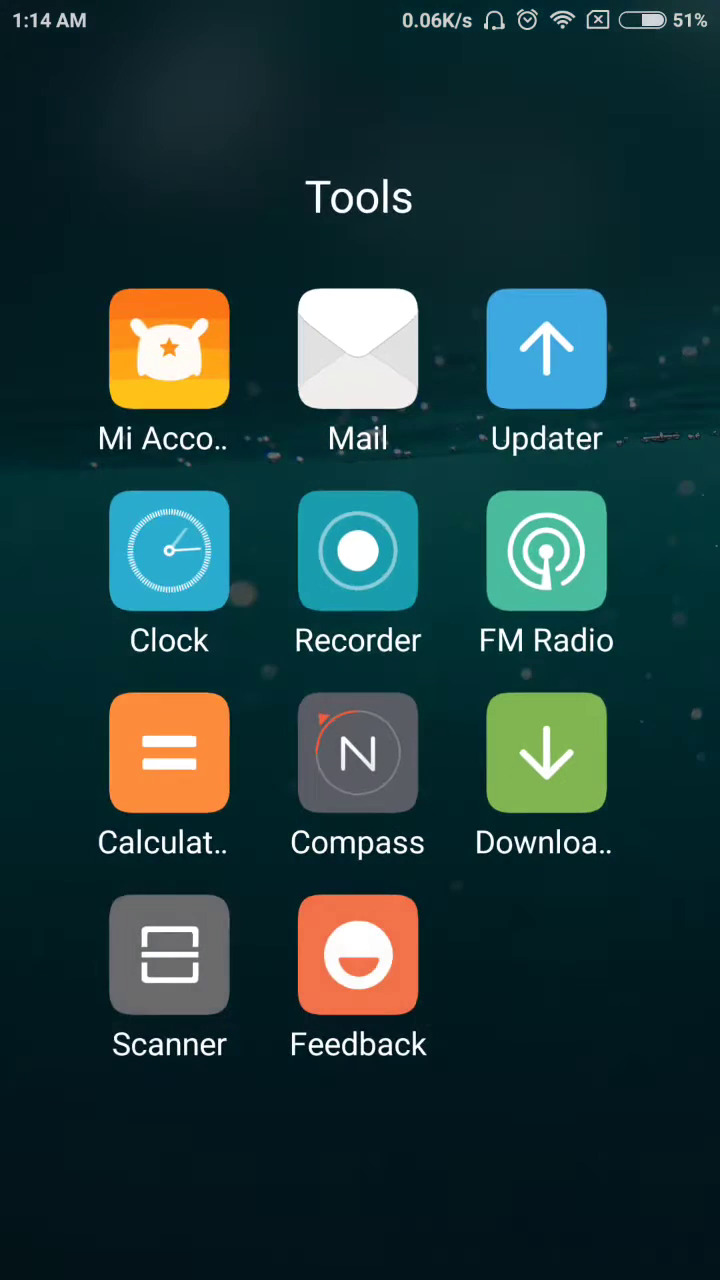
pyautogui.click(546, 349)
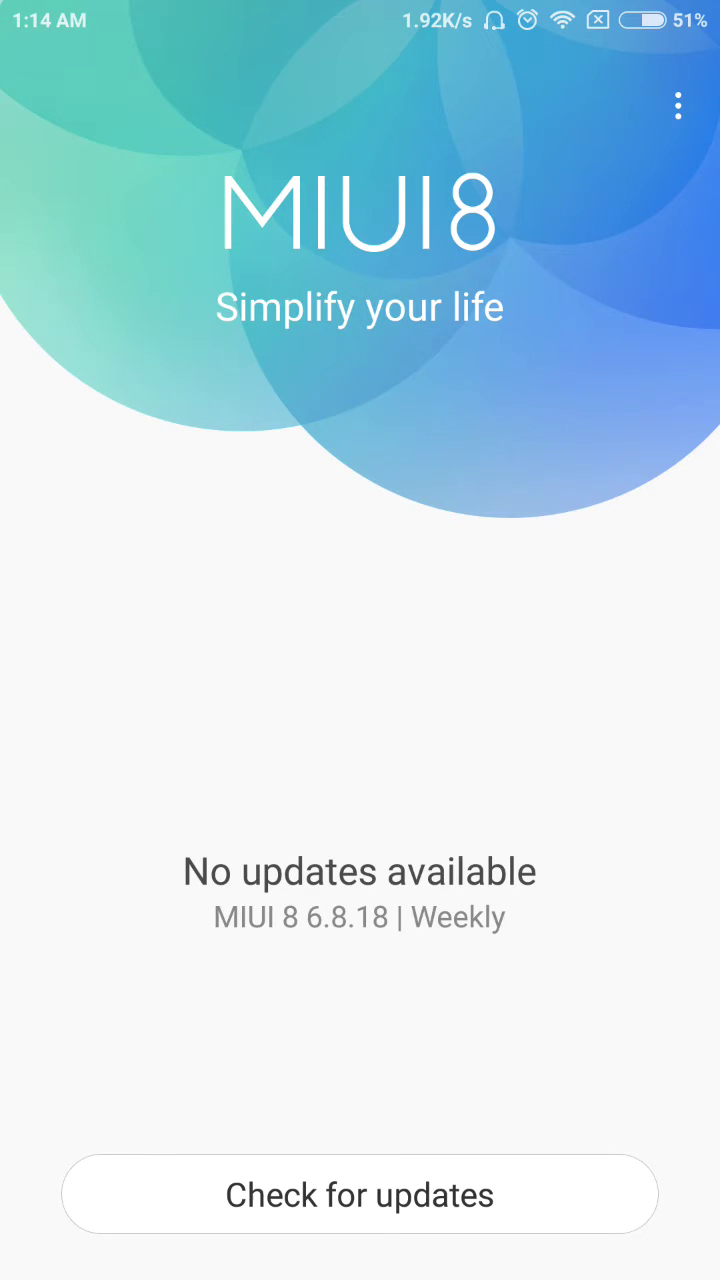
pyautogui.click(670, 155)
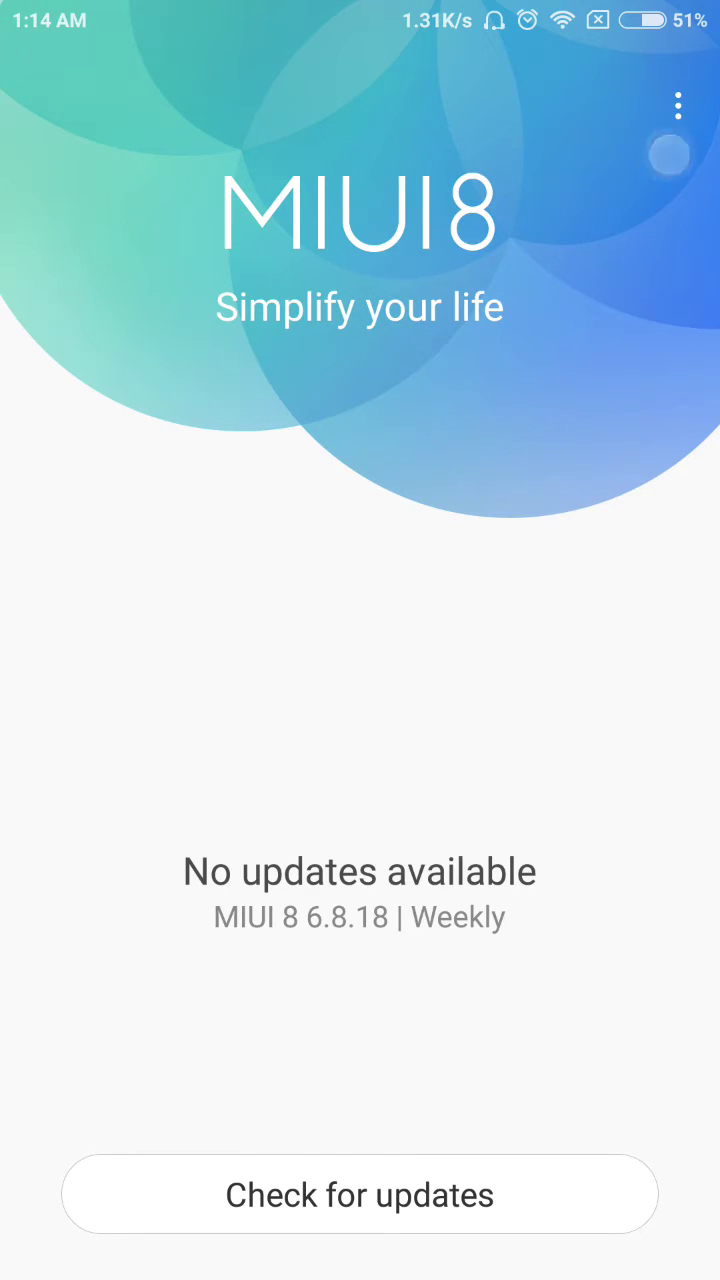
pyautogui.click(664, 326)
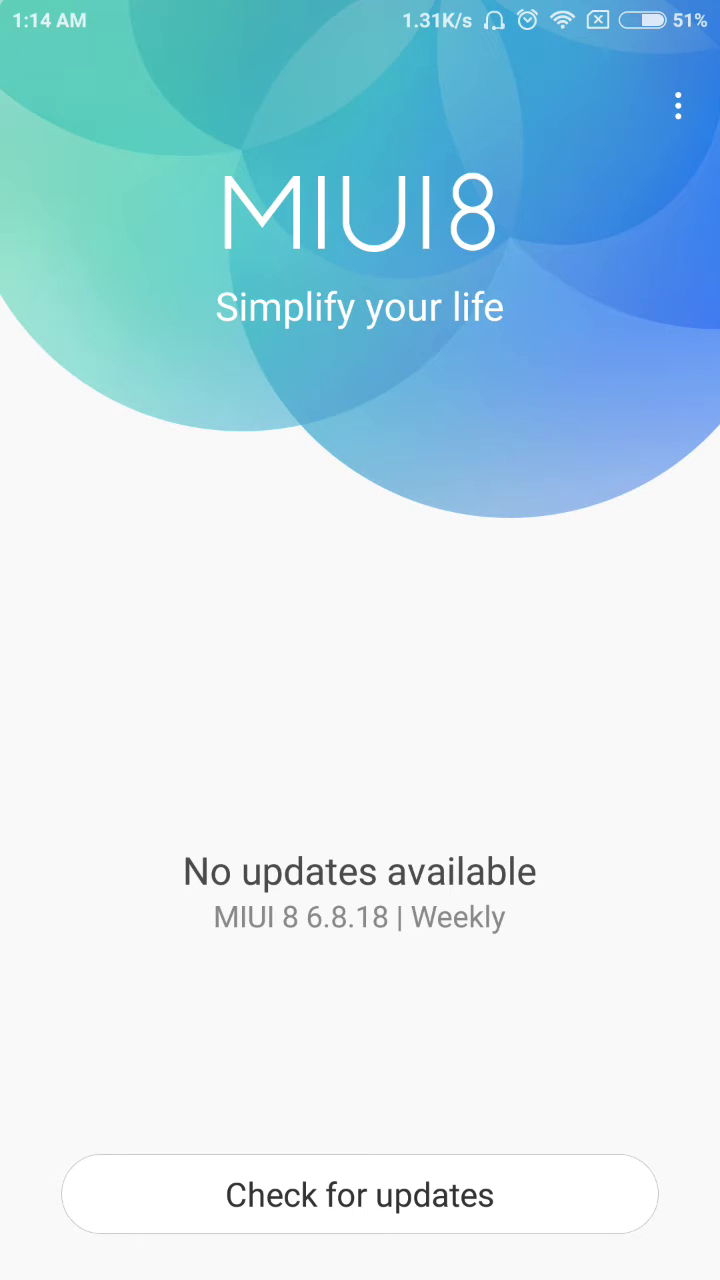
pyautogui.click(680, 108)
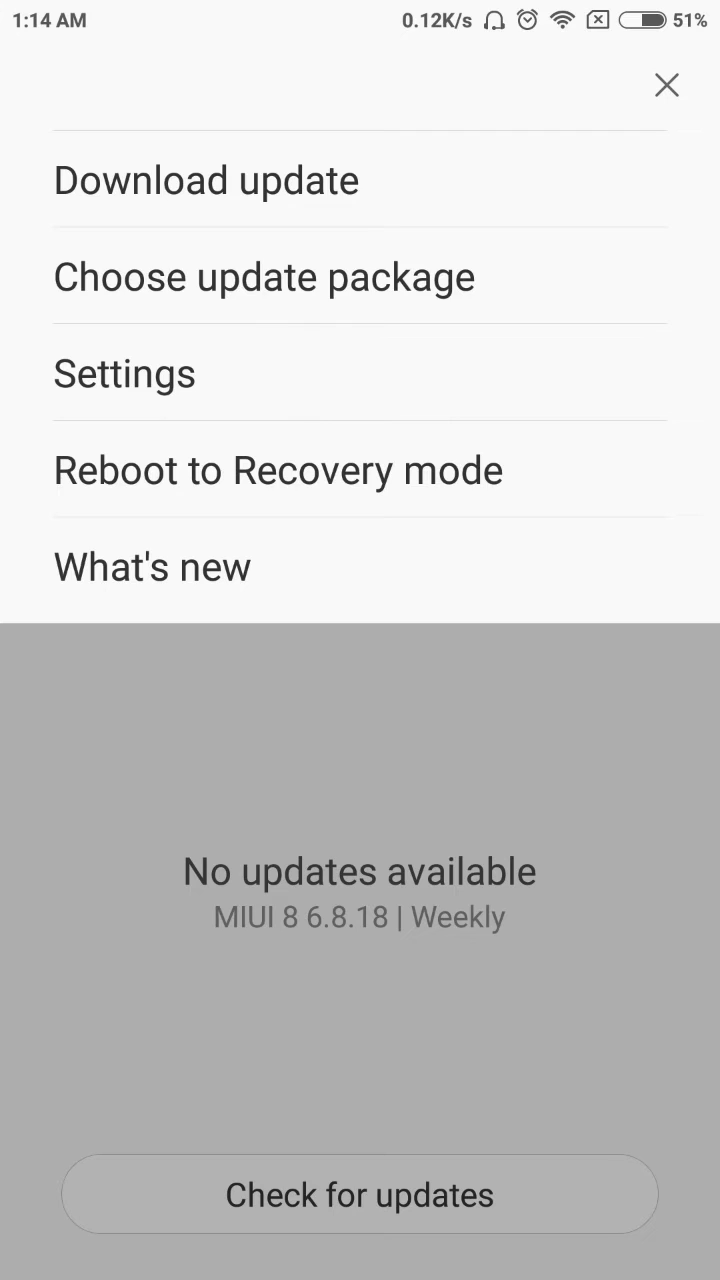
# - Choose update package and browse into the downloaded_rom folder
pyautogui.click(264, 277)
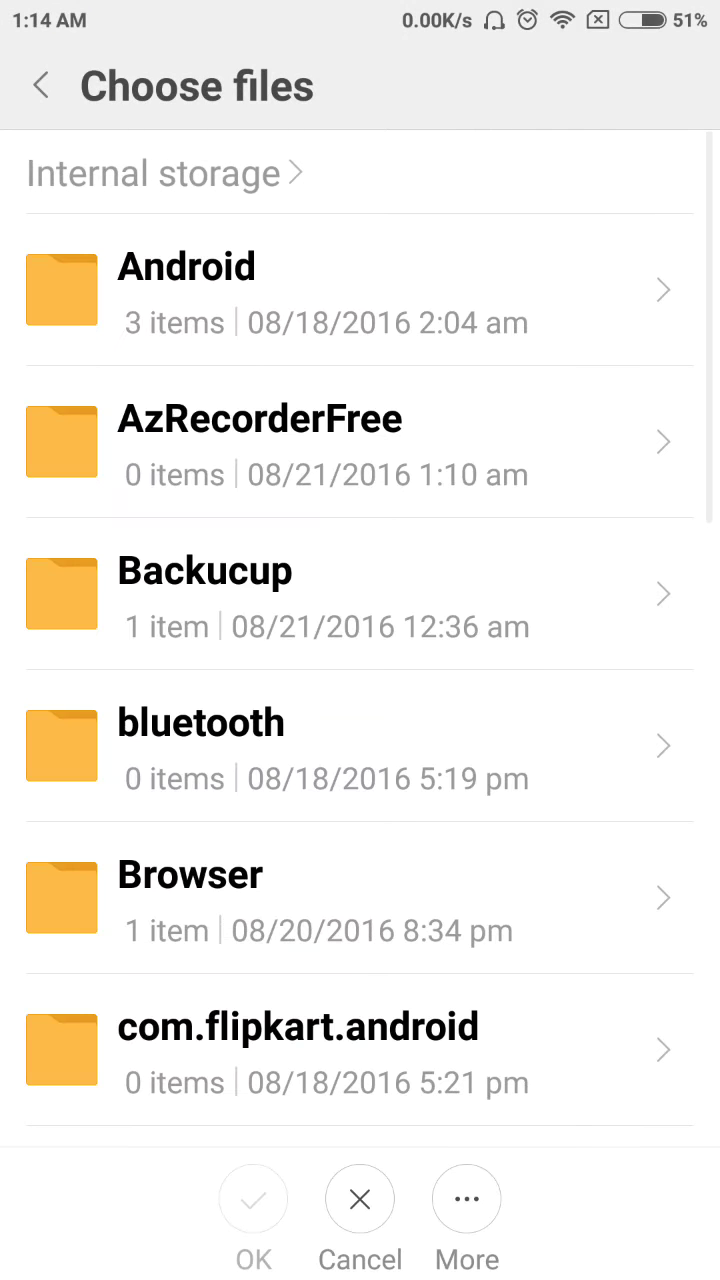
pyautogui.moveTo(537, 928); pyautogui.dragTo(537, 394)
pyautogui.moveTo(500, 663); pyautogui.dragTo(500, 530)
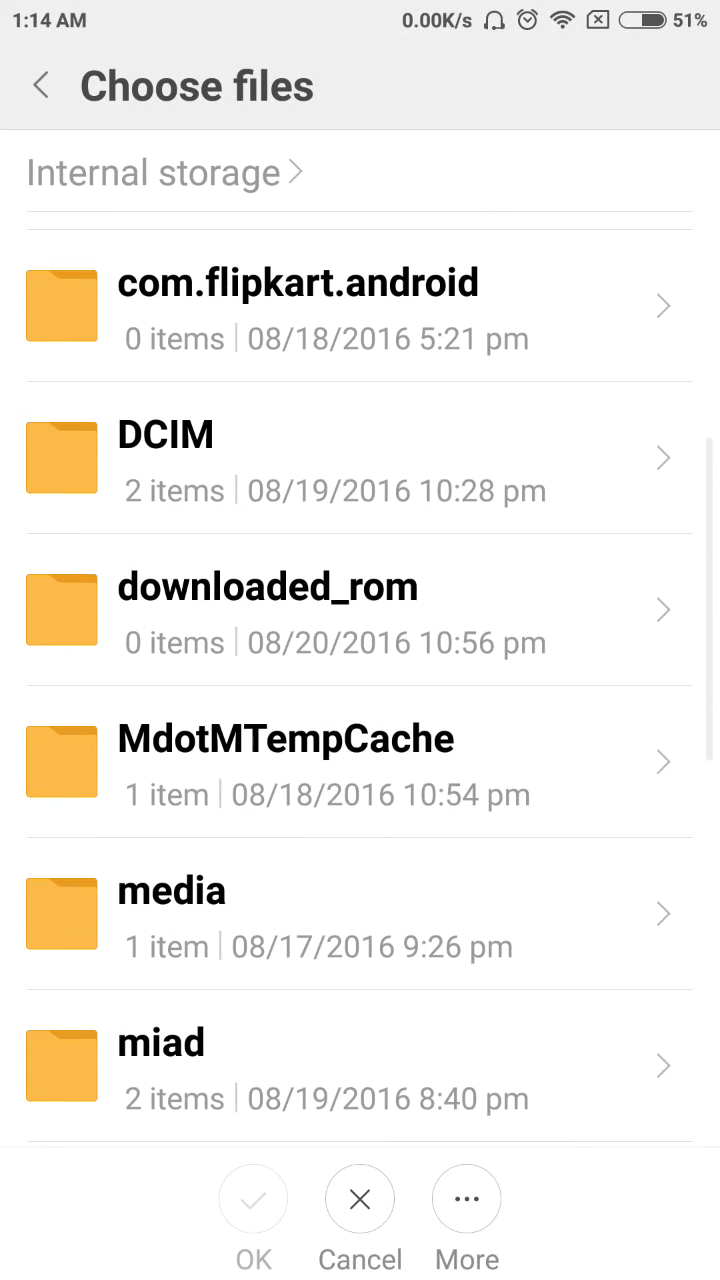
pyautogui.click(505, 612)
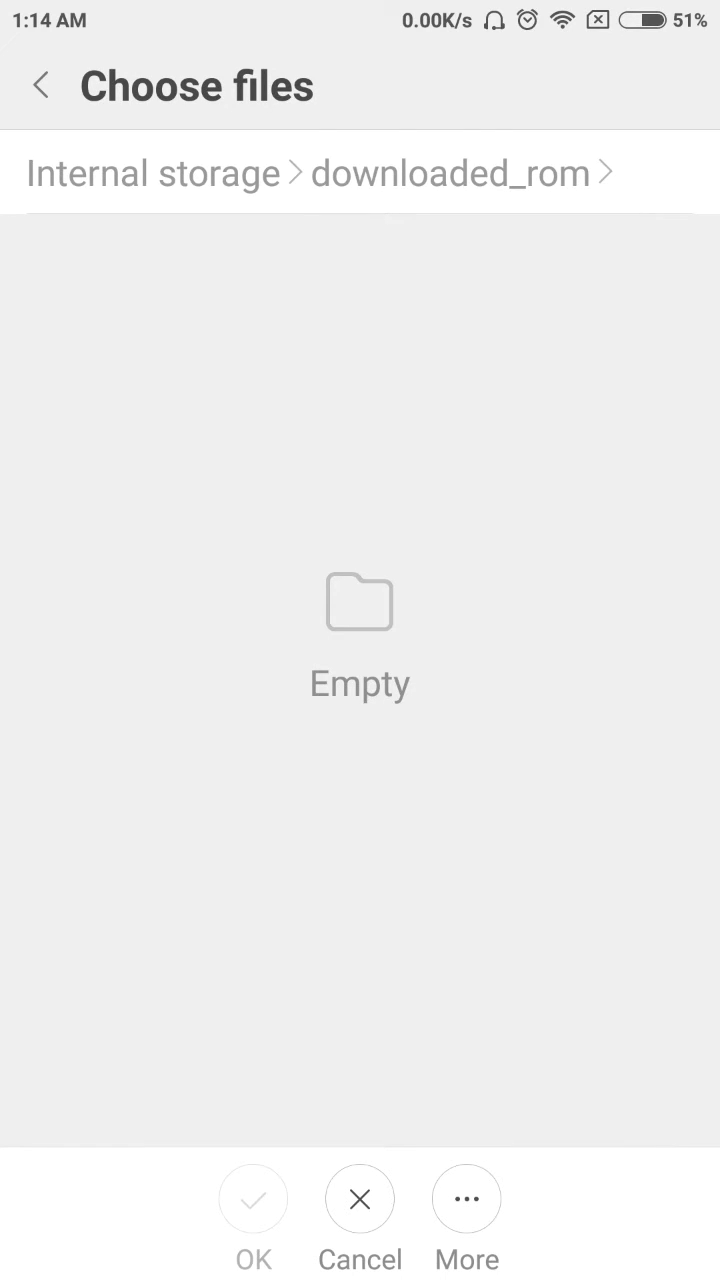
pyautogui.click(251, 463)
pyautogui.moveTo(366, 284); pyautogui.dragTo(402, 285)
pyautogui.click(621, 336)
# - Find no package inside downloaded_rom and leave Updater for the home screen
pyautogui.click(534, 308)
pyautogui.moveTo(332, 279); pyautogui.dragTo(354, 280)
pyautogui.click(378, 276)
pyautogui.click(353, 320)
pyautogui.moveTo(368, 312); pyautogui.dragTo(370, 262)
pyautogui.click(283, 1190)
pyautogui.click(482, 416)
pyautogui.click(438, 300)
pyautogui.click(270, 1200)
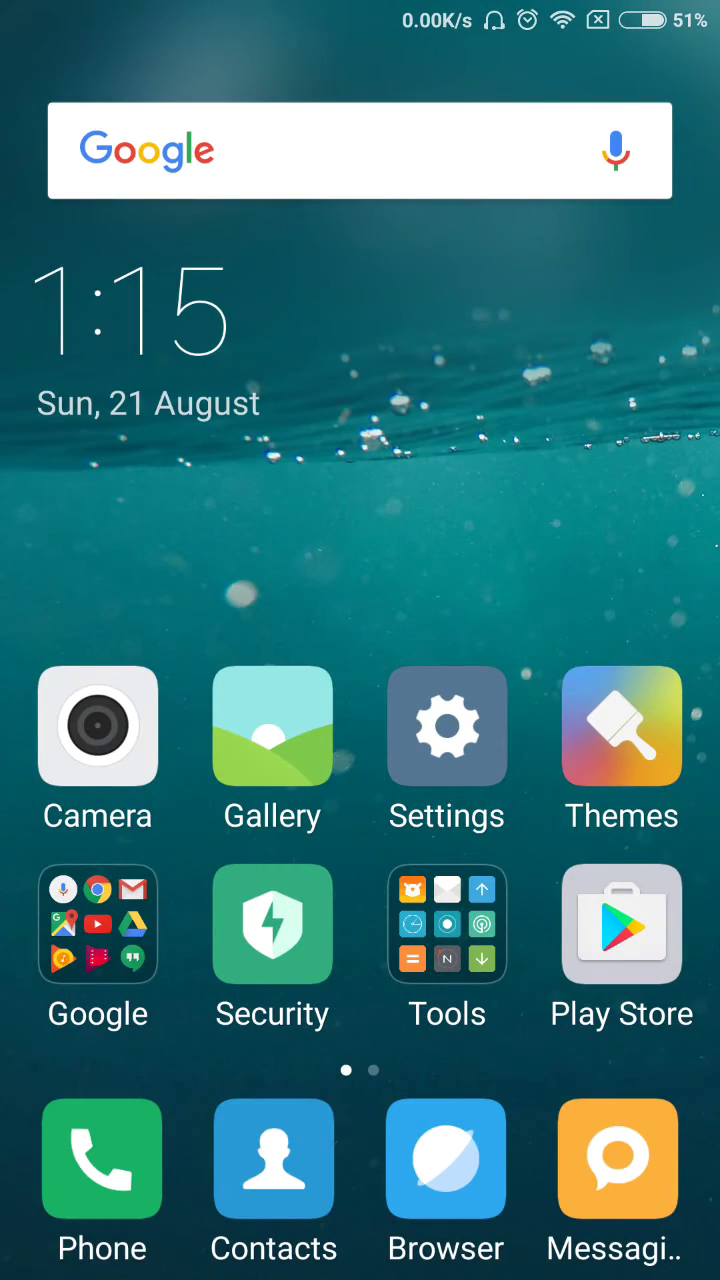
pyautogui.moveTo(600, 600)
pyautogui.mouseDown()
pyautogui.moveTo(120, 600)
pyautogui.moveTo(600, 600)
pyautogui.mouseUp()
pyautogui.moveTo(600, 540)
pyautogui.mouseDown()
pyautogui.moveTo(120, 540)
pyautogui.moveTo(600, 540)
pyautogui.mouseUp()
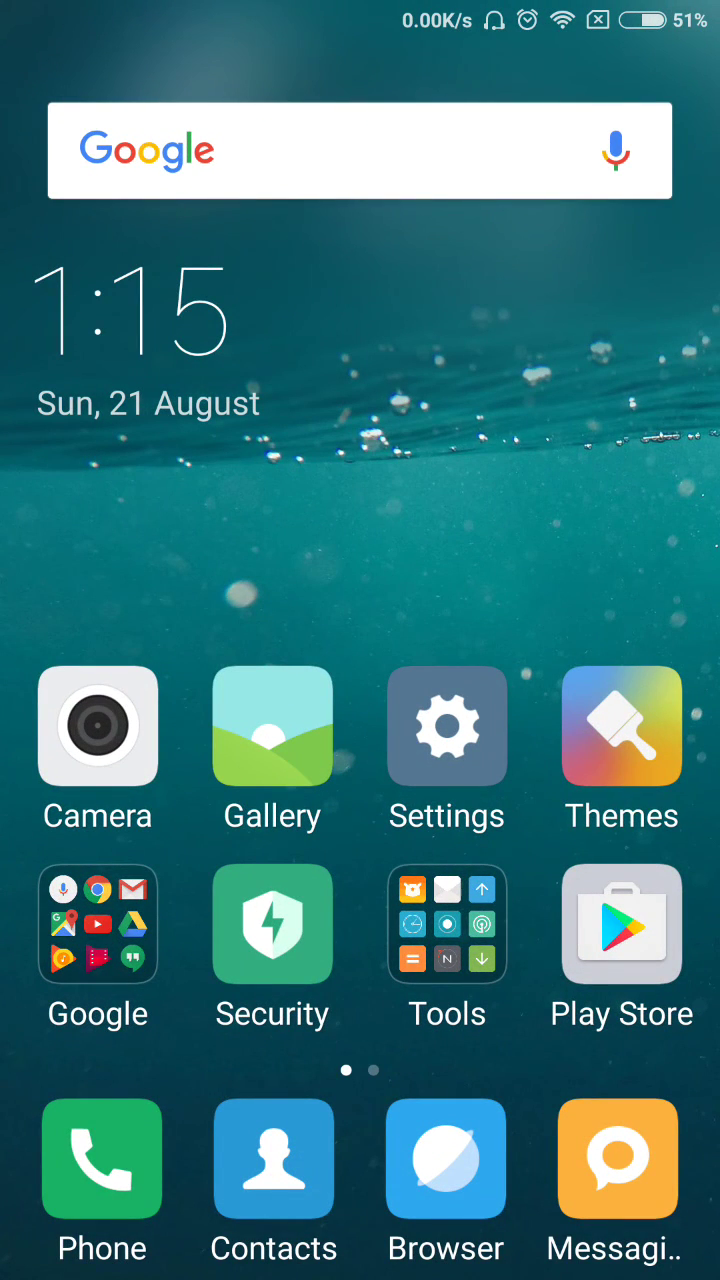